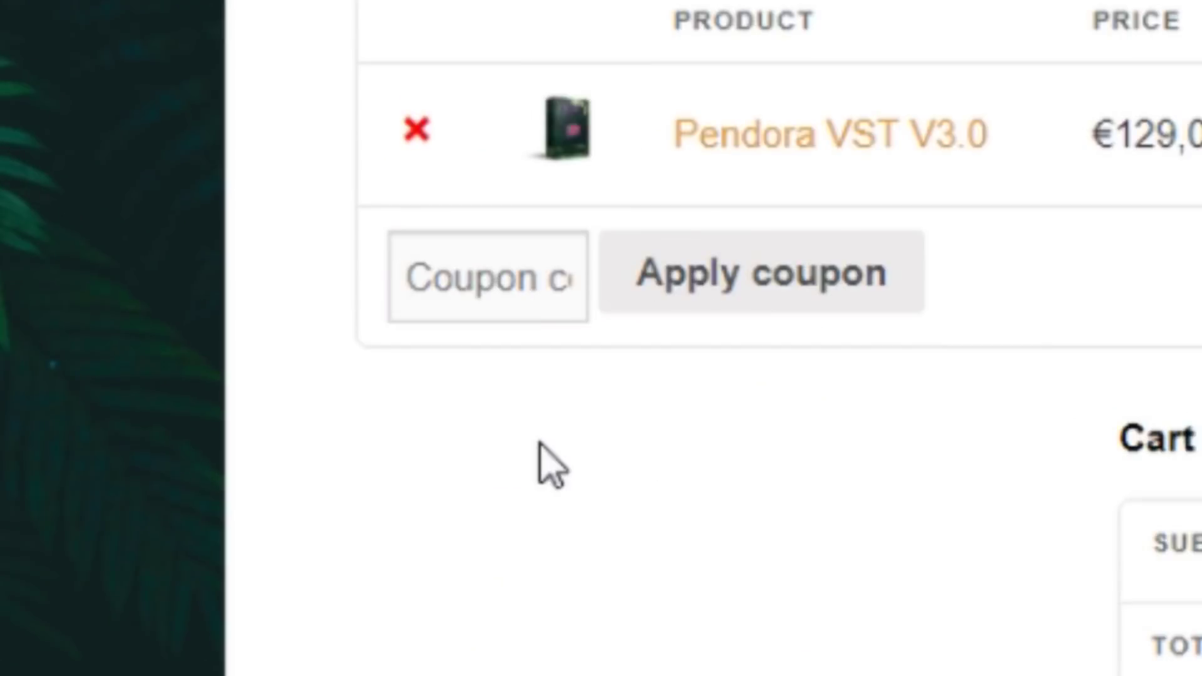
# Apply the coupon code "cent" to the cart containing Pendora VST V3.0
pyautogui.write('cen')
pyautogui.write('t')
pyautogui.click(761, 273)
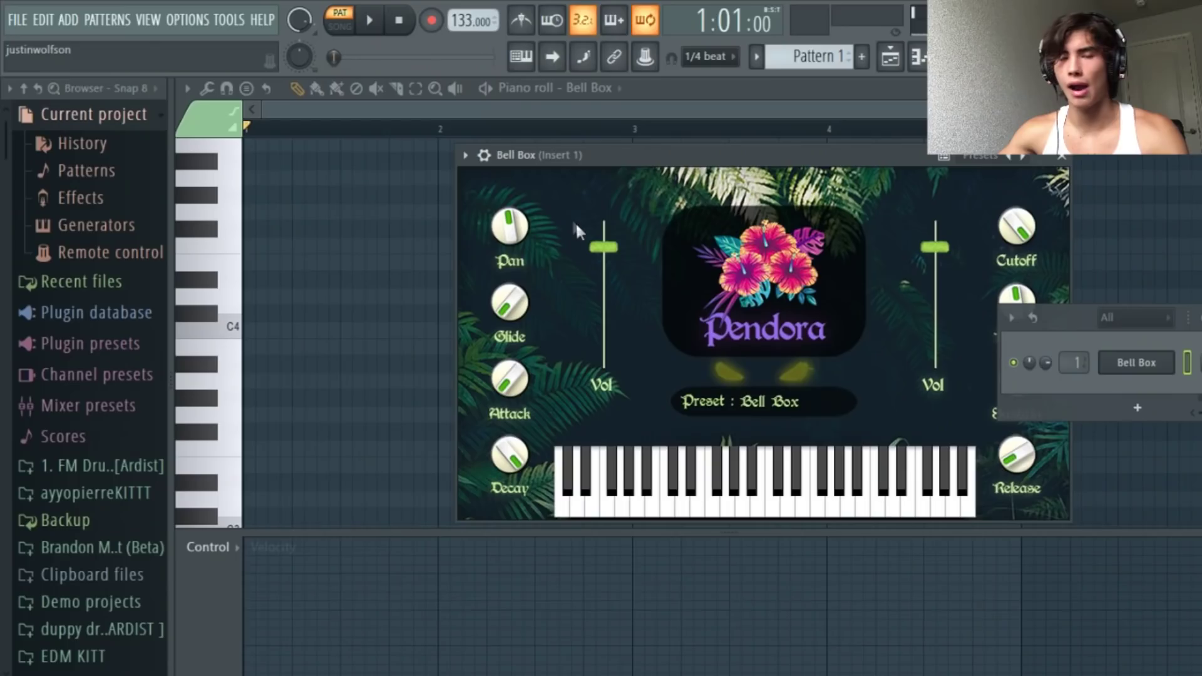
# Compose the bar 1 Bell Box melody as half-beat notes G#4, C4, F4, C#5, G4, F4, C#4, C5 and play it
pyautogui.click(239, 348)
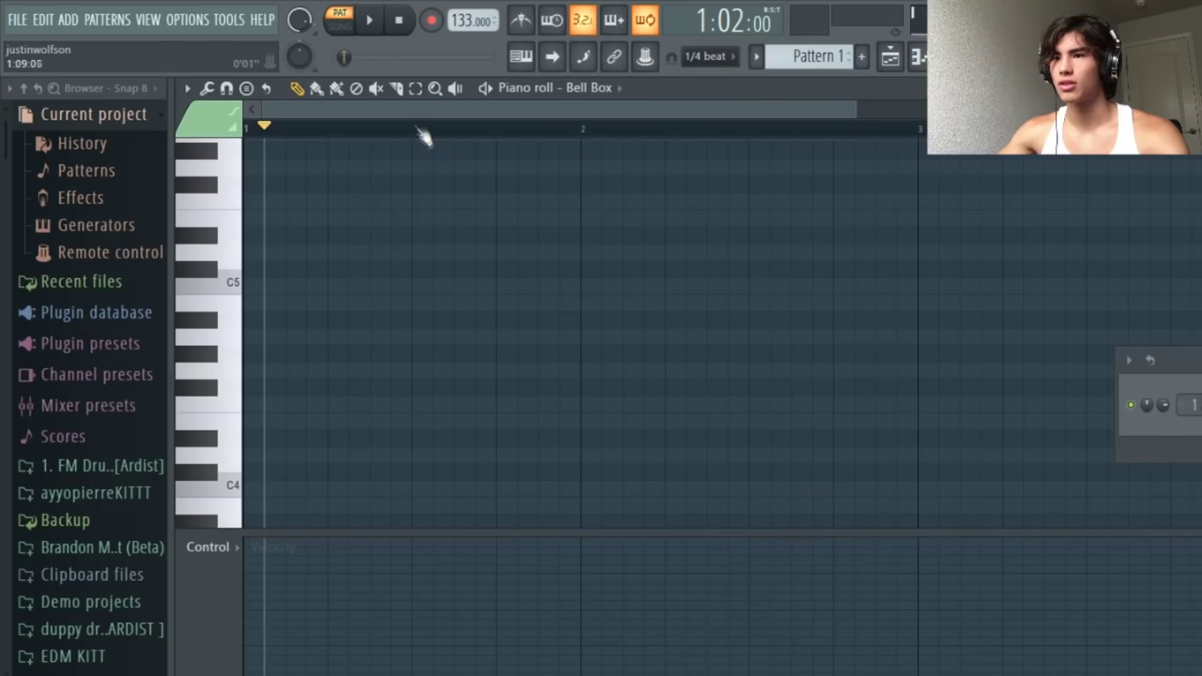
pyautogui.moveTo(421, 125); pyautogui.dragTo(263, 122)
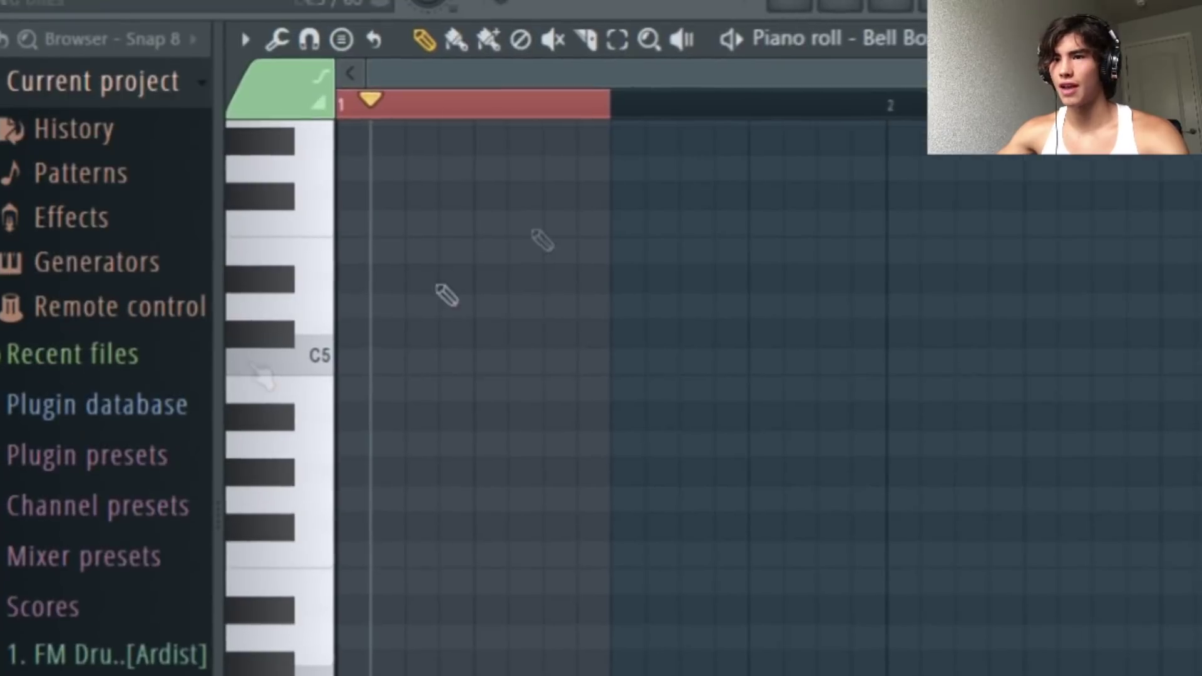
pyautogui.moveTo(505, 118); pyautogui.dragTo(510, 118)
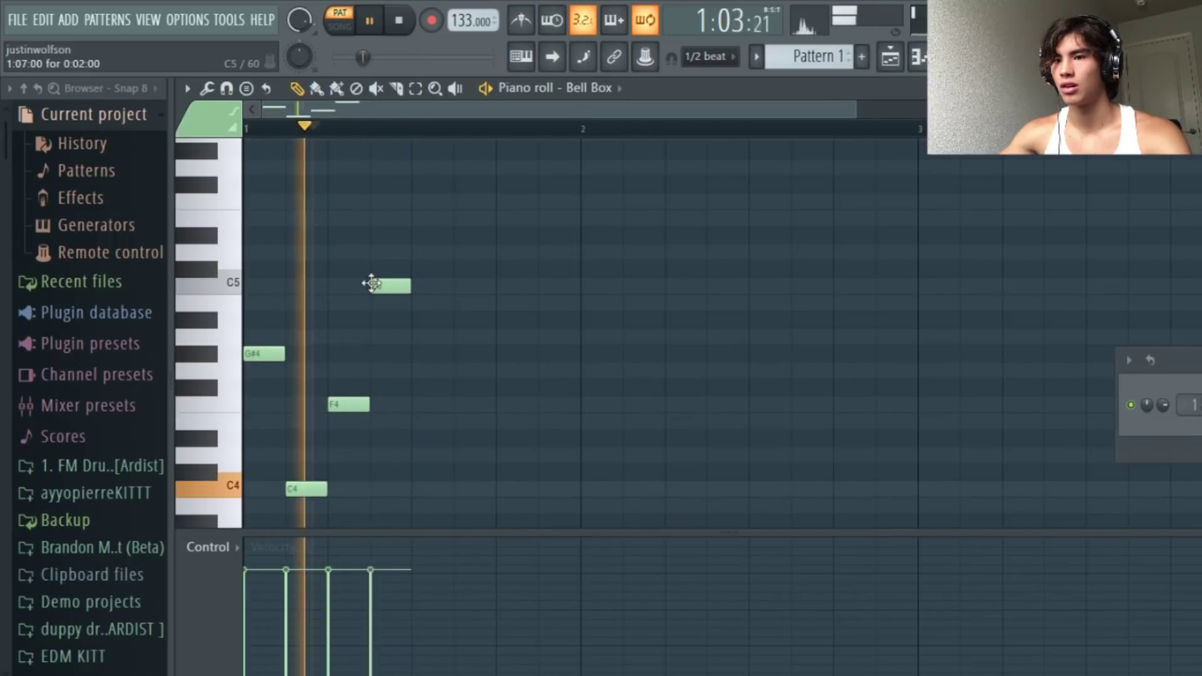
pyautogui.scroll(2, 410, 326)
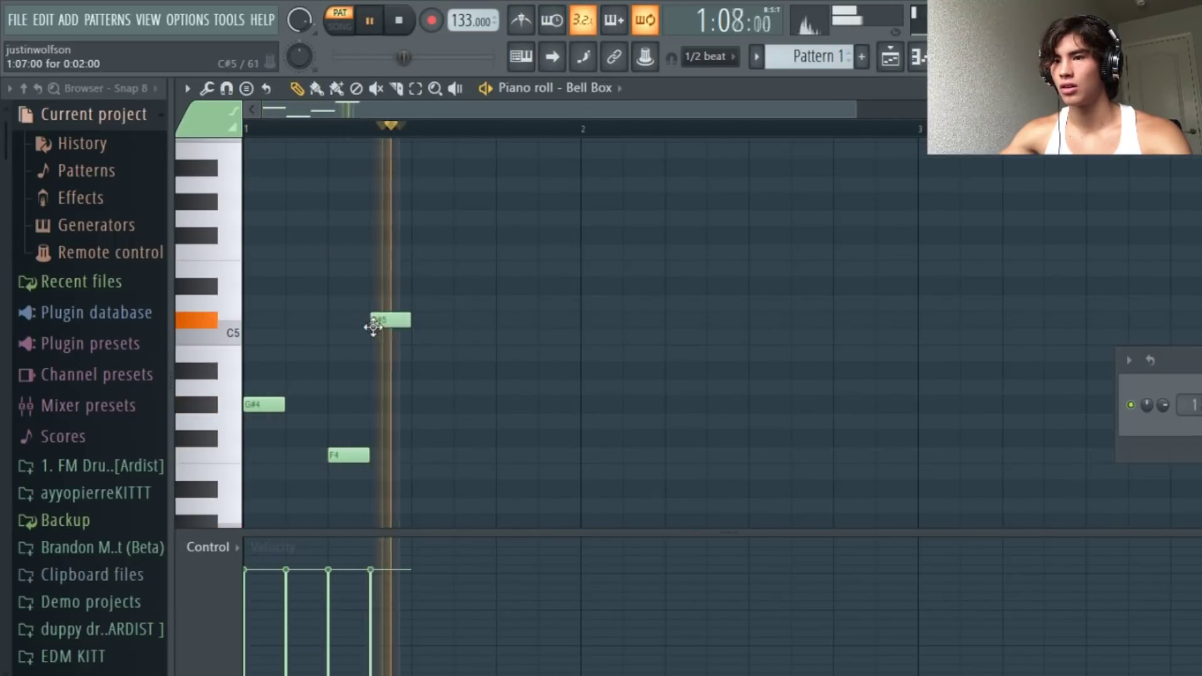
pyautogui.click(426, 338)
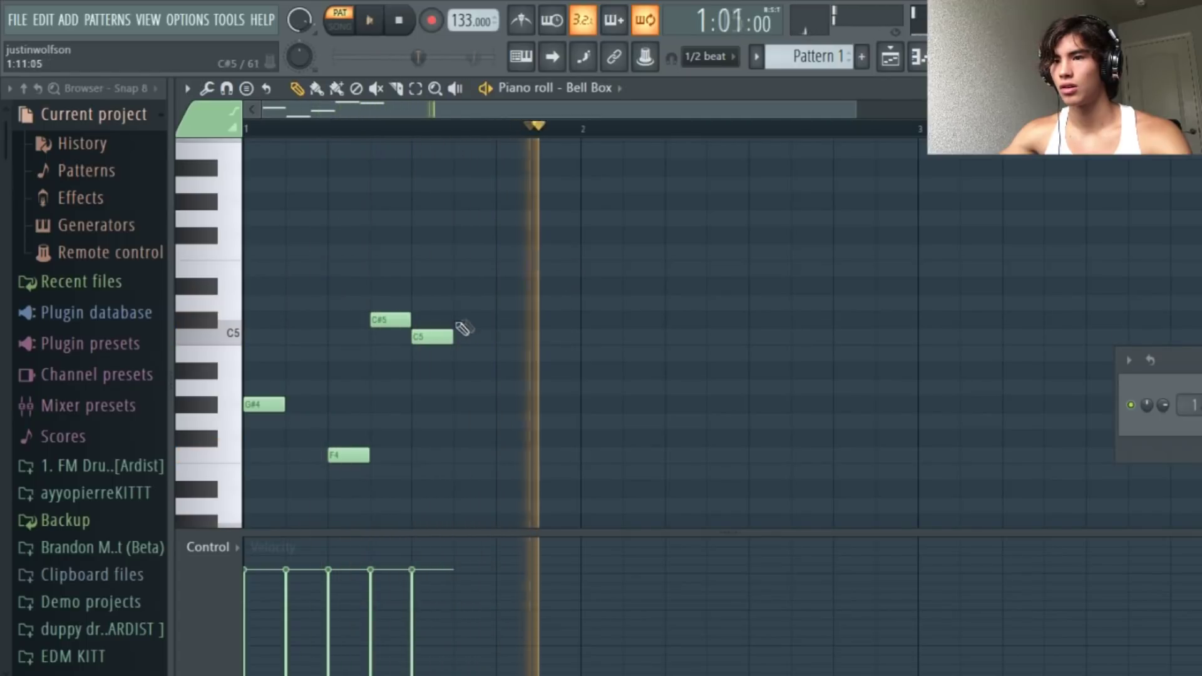
pyautogui.rightClick(438, 338)
pyautogui.click(416, 420)
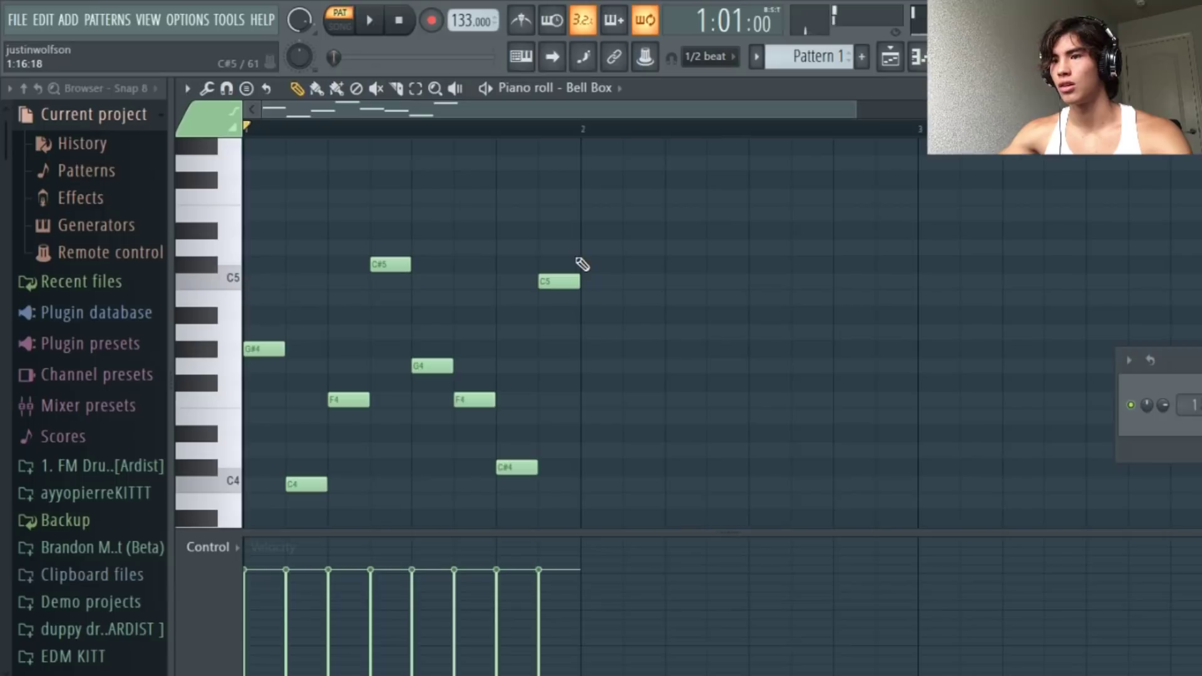
pyautogui.press('space')
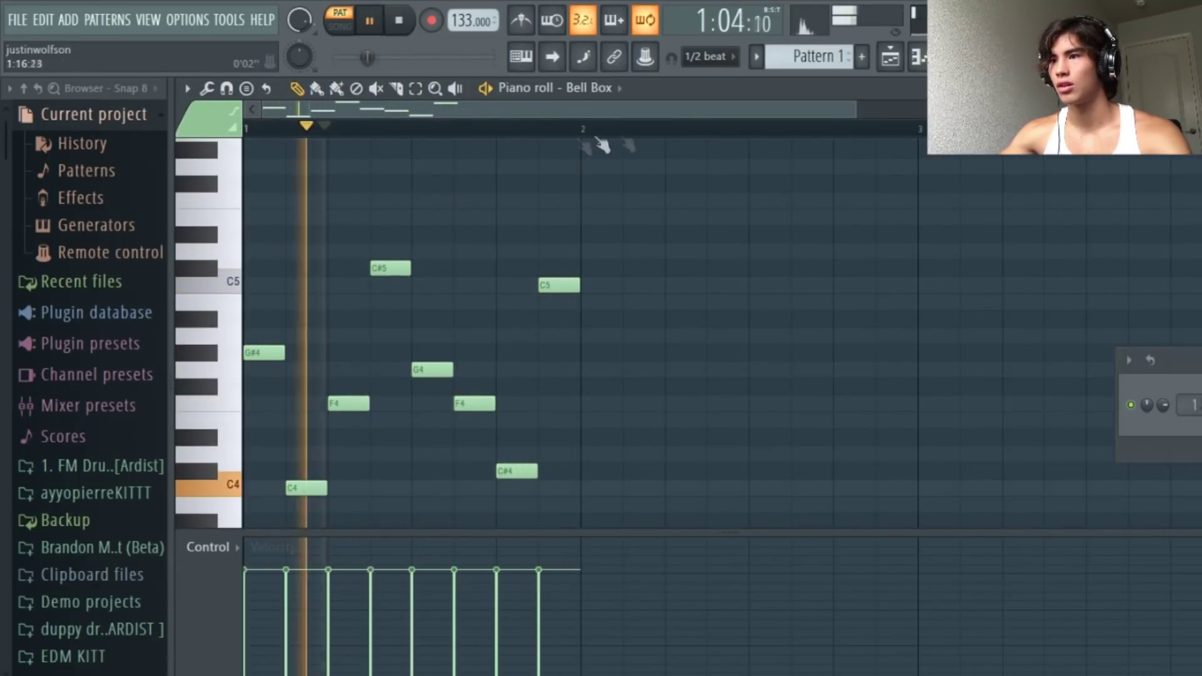
# Duplicate the eight-note melody from bar 1 into bar 2
pyautogui.moveTo(856, 110); pyautogui.dragTo(1034, 207)
pyautogui.keyDown('ctrl'); pyautogui.click(649, 177); pyautogui.keyUp('ctrl')
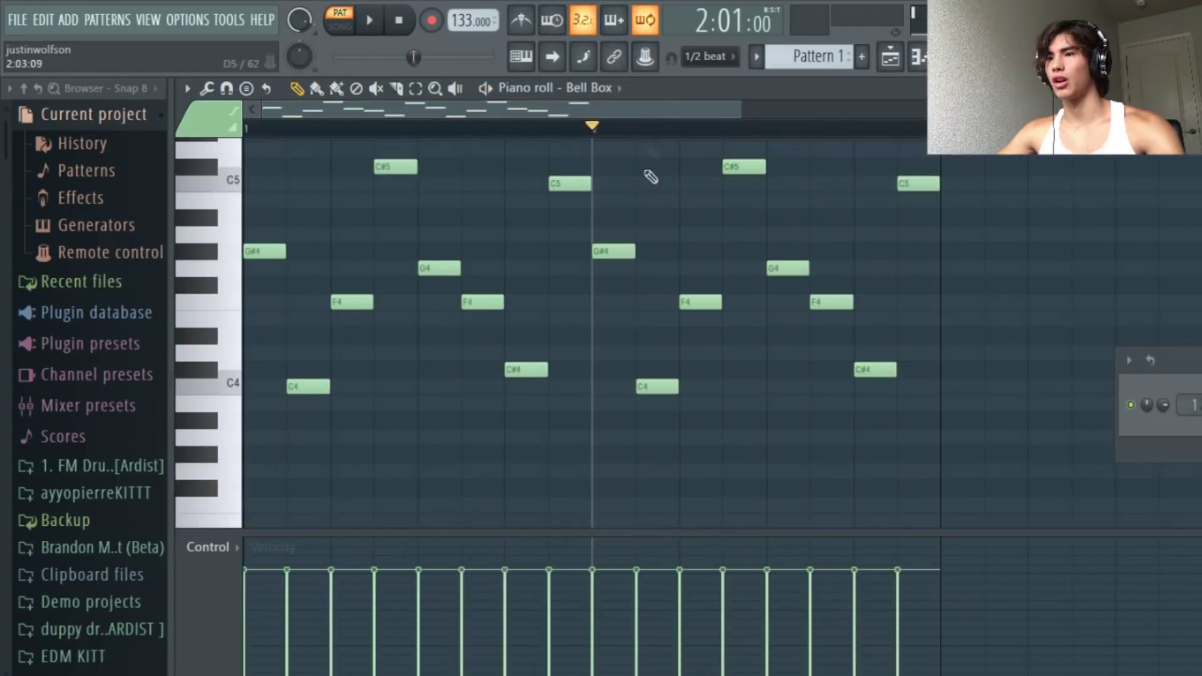
pyautogui.scroll(2, 626, 175)
pyautogui.moveTo(592, 130); pyautogui.dragTo(13, 223)
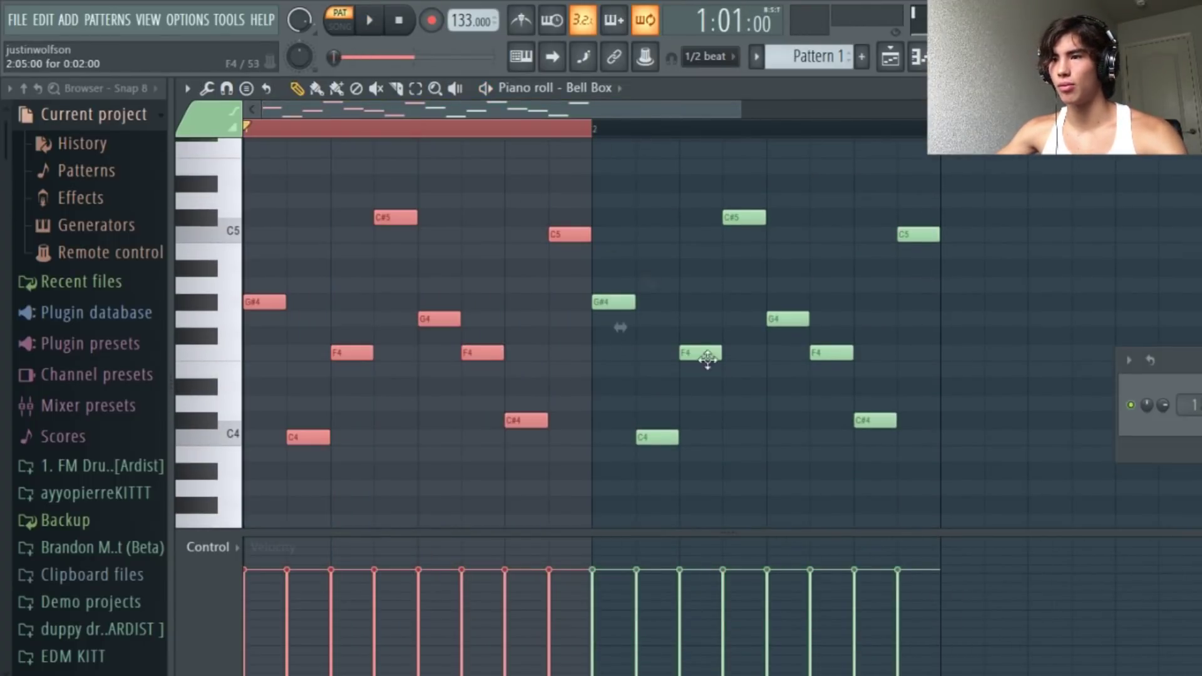
# Change the first seven notes of bar 2 to F4, G#3, C4, G#4, G4, C4, F4, auditioning from bar 2
pyautogui.click(598, 125)
pyautogui.press('space')
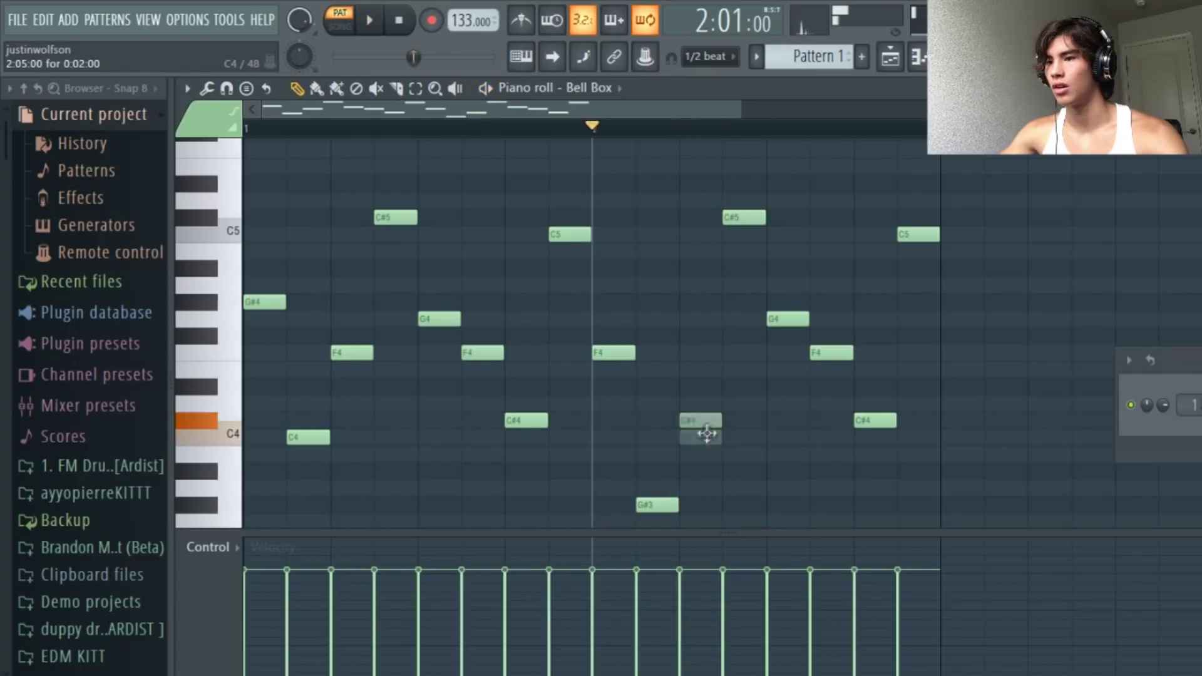
pyautogui.press('space')
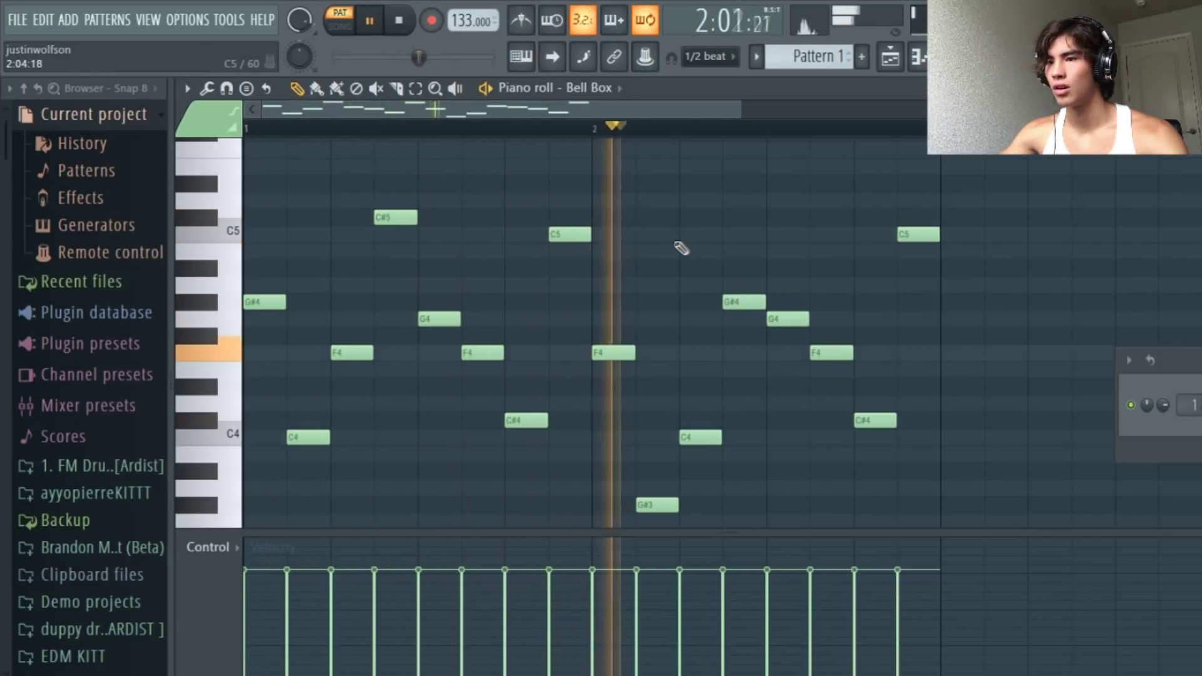
pyautogui.click(601, 128)
pyautogui.moveTo(632, 110); pyautogui.dragTo(686, 112)
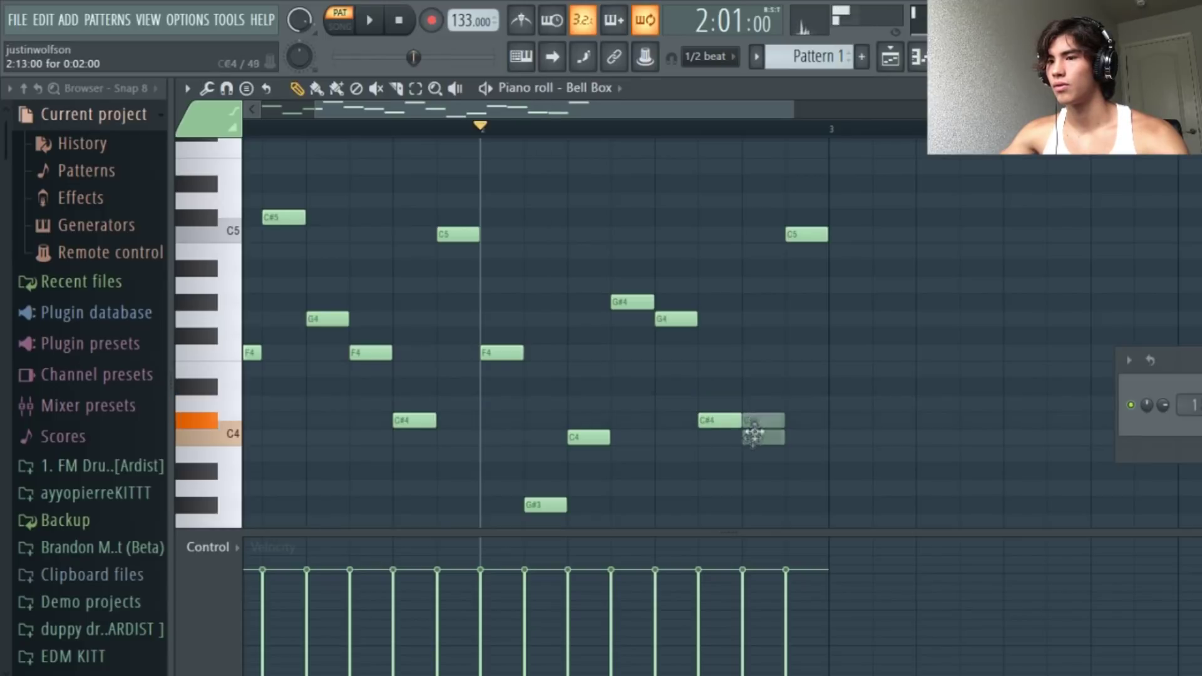
pyautogui.press('space')
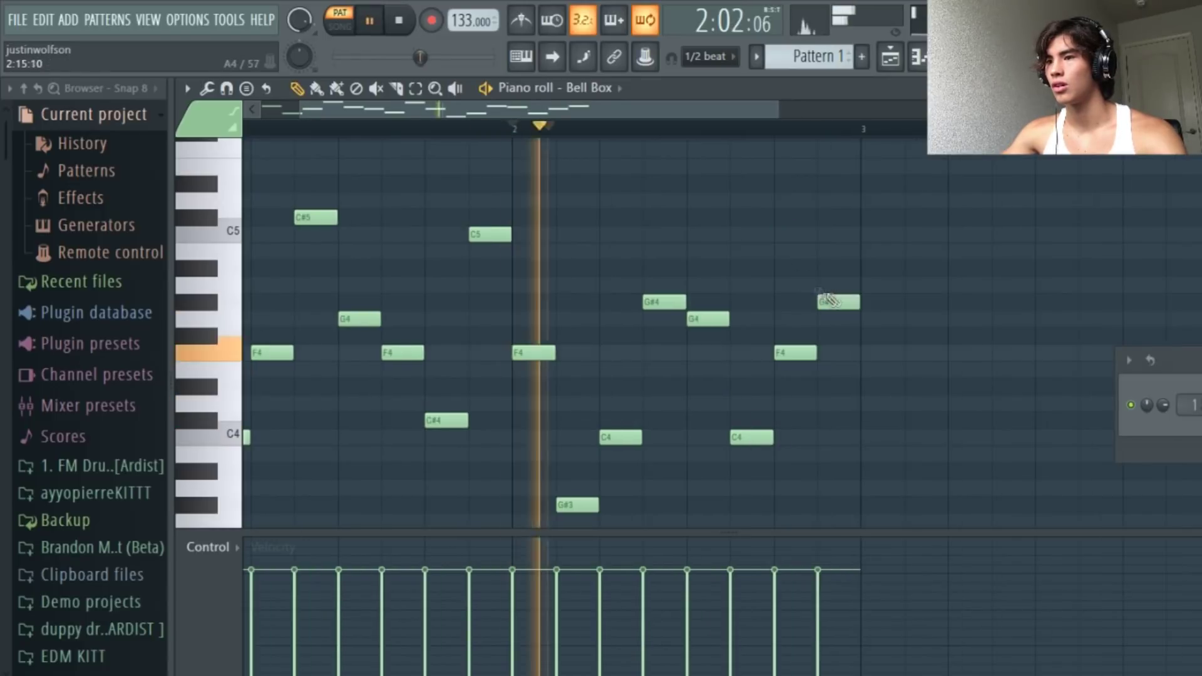
# Set the last note of bar 2 to G4 and duplicate the two-bar melody into bars 3 and 4
pyautogui.rightClick(767, 113)
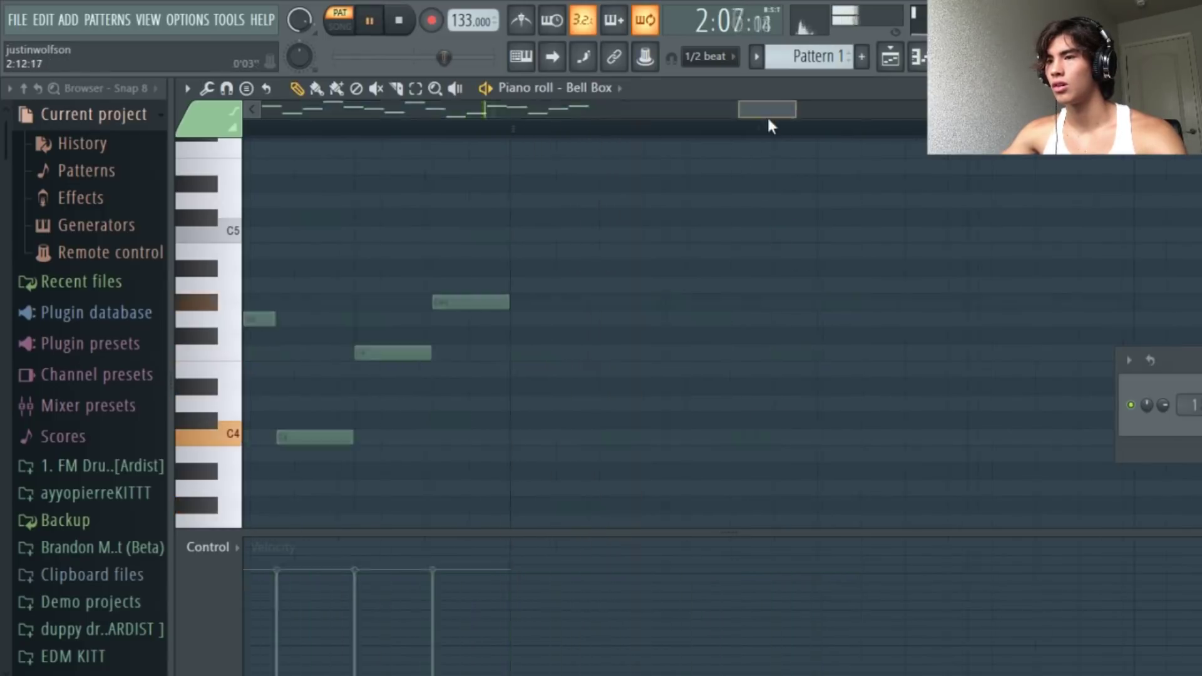
pyautogui.moveTo(746, 113); pyautogui.dragTo(398, 188)
pyautogui.moveTo(447, 111); pyautogui.dragTo(717, 320)
pyautogui.moveTo(645, 114); pyautogui.dragTo(560, 115)
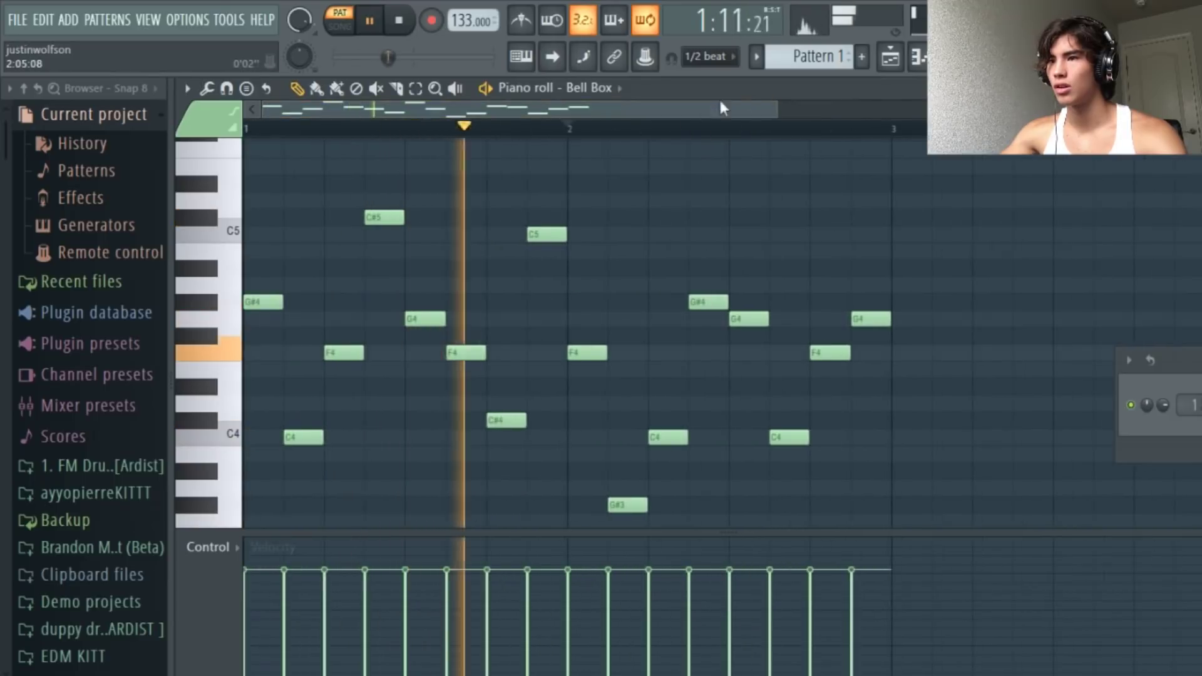
pyautogui.moveTo(775, 111); pyautogui.dragTo(869, 154)
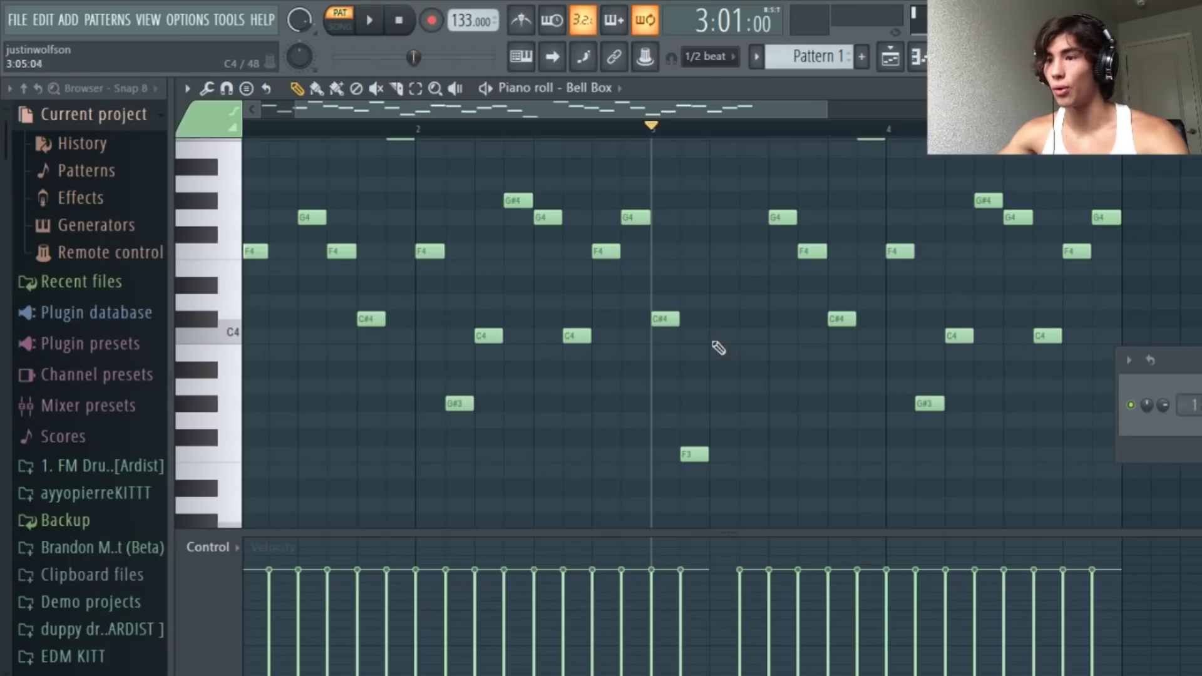
# Rework bar 3 of the melody so it starts with C4, F3, G3 and F4, auditioning the changes
pyautogui.press('space')
pyautogui.click(720, 337)
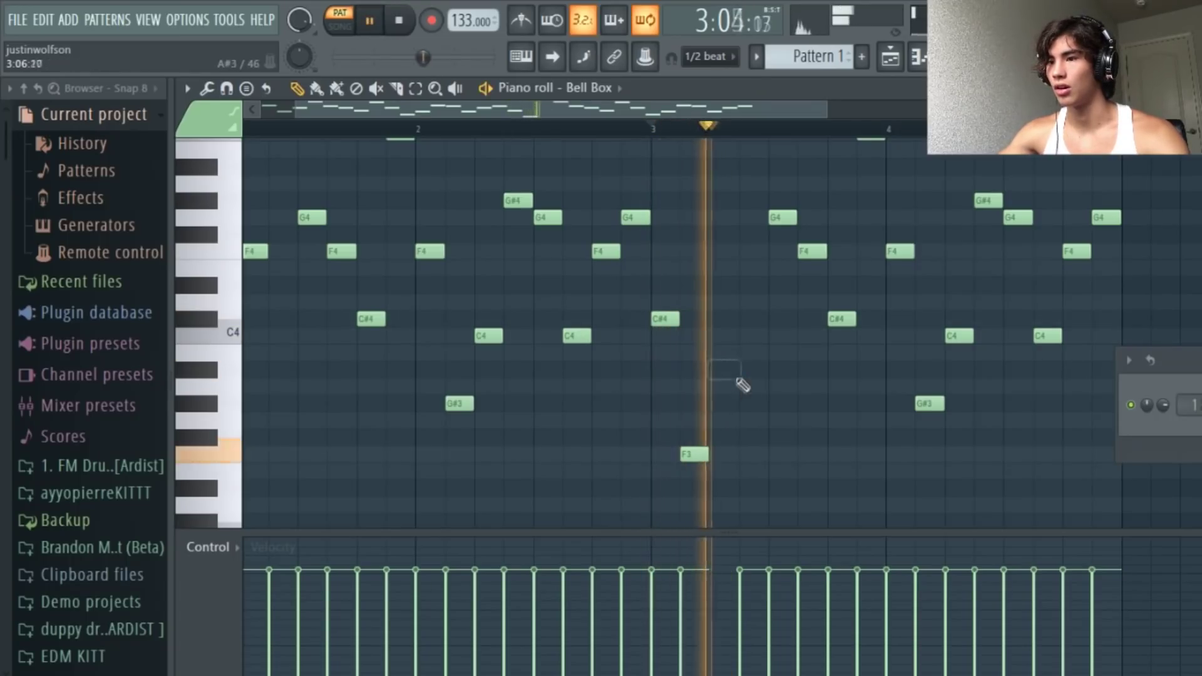
pyautogui.moveTo(719, 387); pyautogui.dragTo(720, 370)
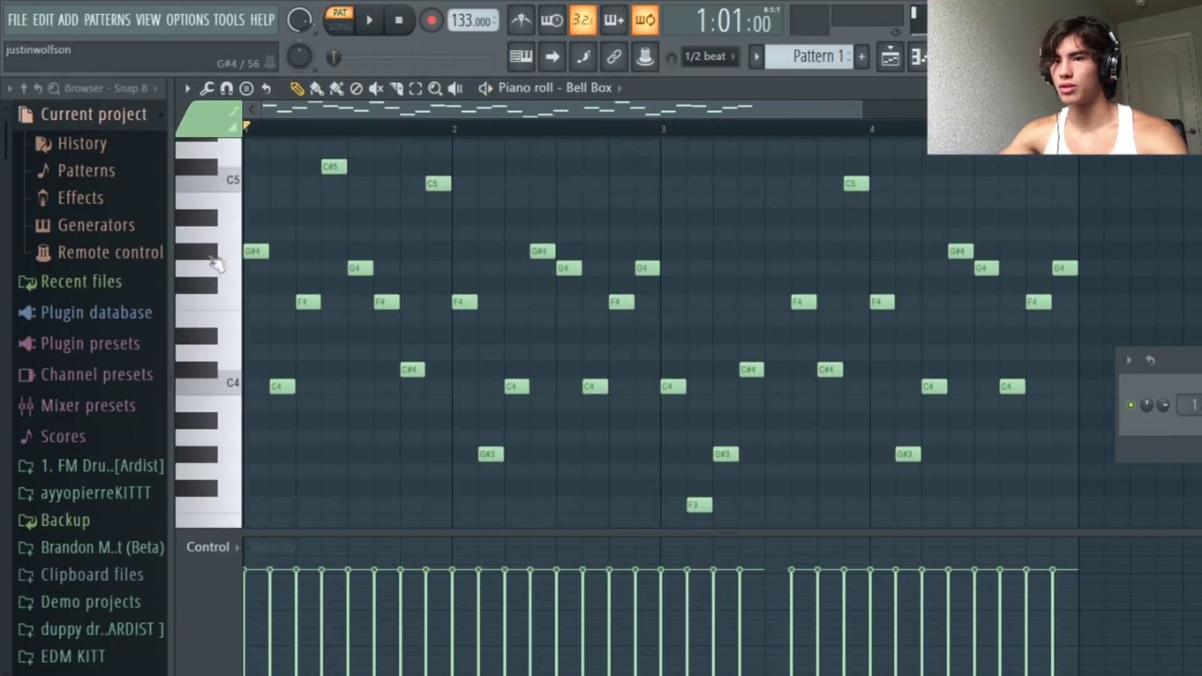
pyautogui.click(211, 253)
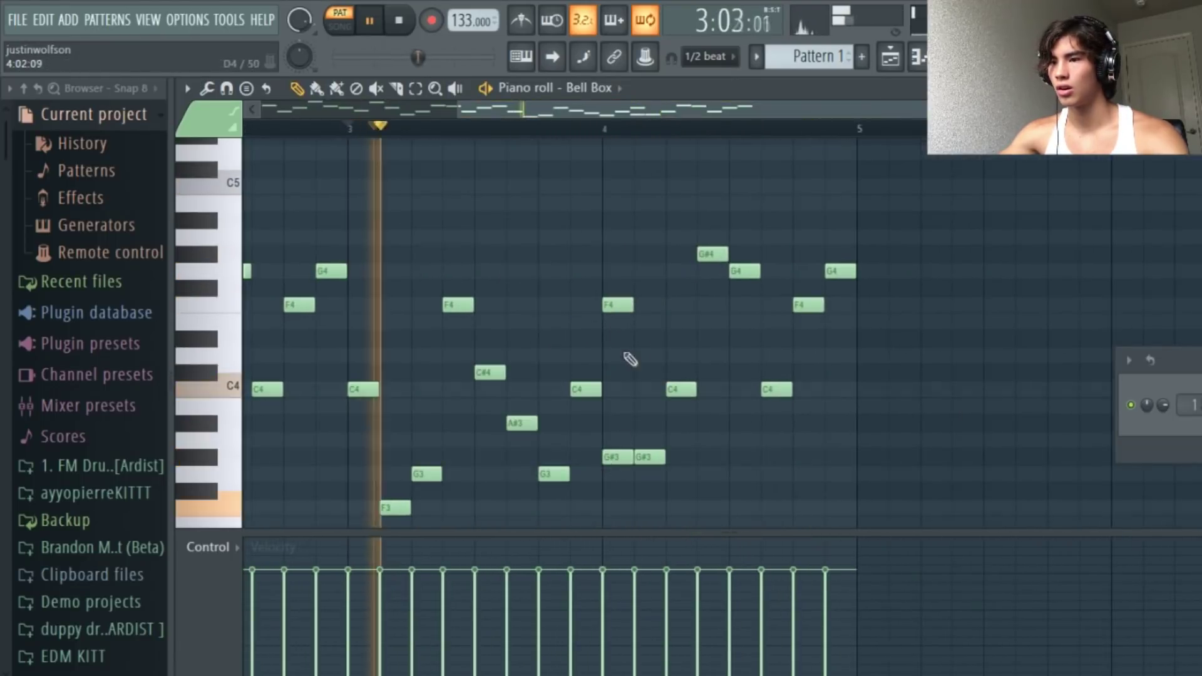
# End bar 3 with C4, G#3, G3, F3 and set bar 4 to C#4, G#3, F3, A#3, G#4, F4, C#4, C4
pyautogui.moveTo(617, 457); pyautogui.dragTo(622, 429)
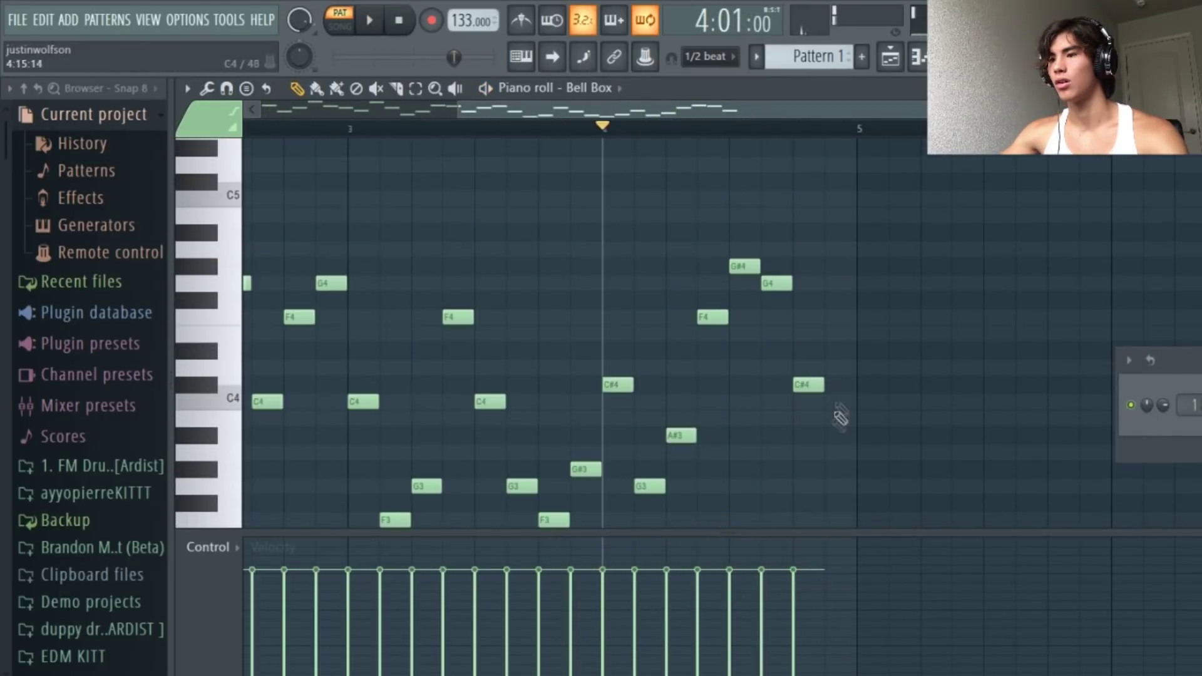
pyautogui.press('space')
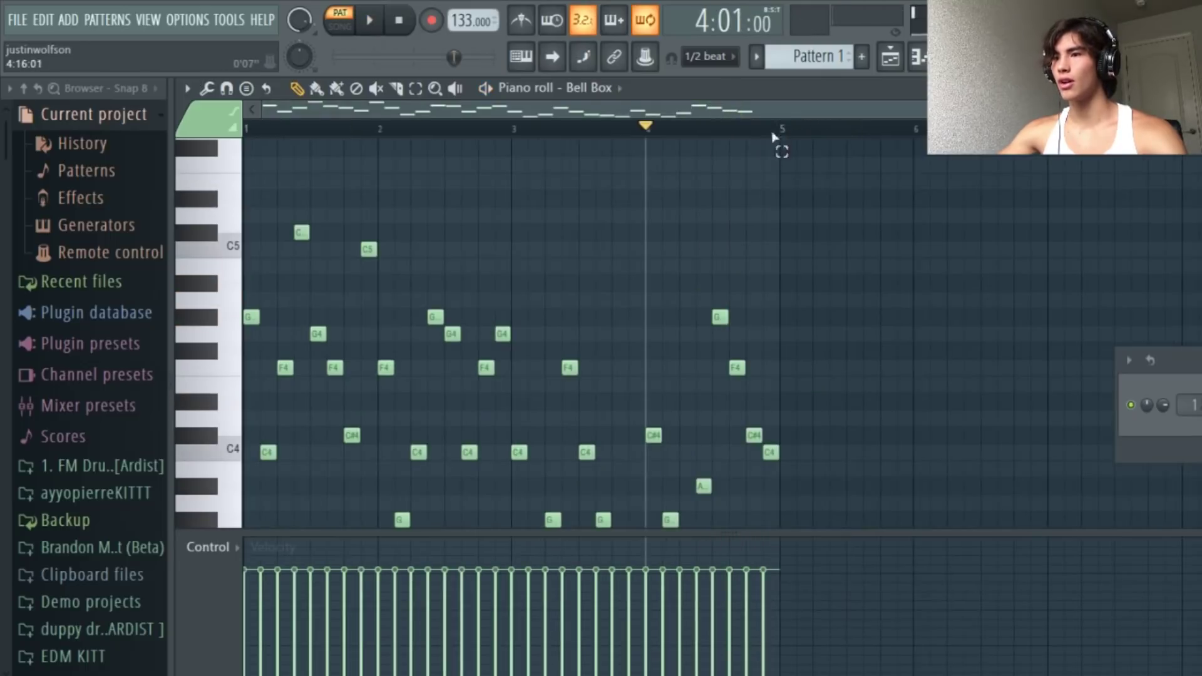
pyautogui.scroll(-2, 567, 171)
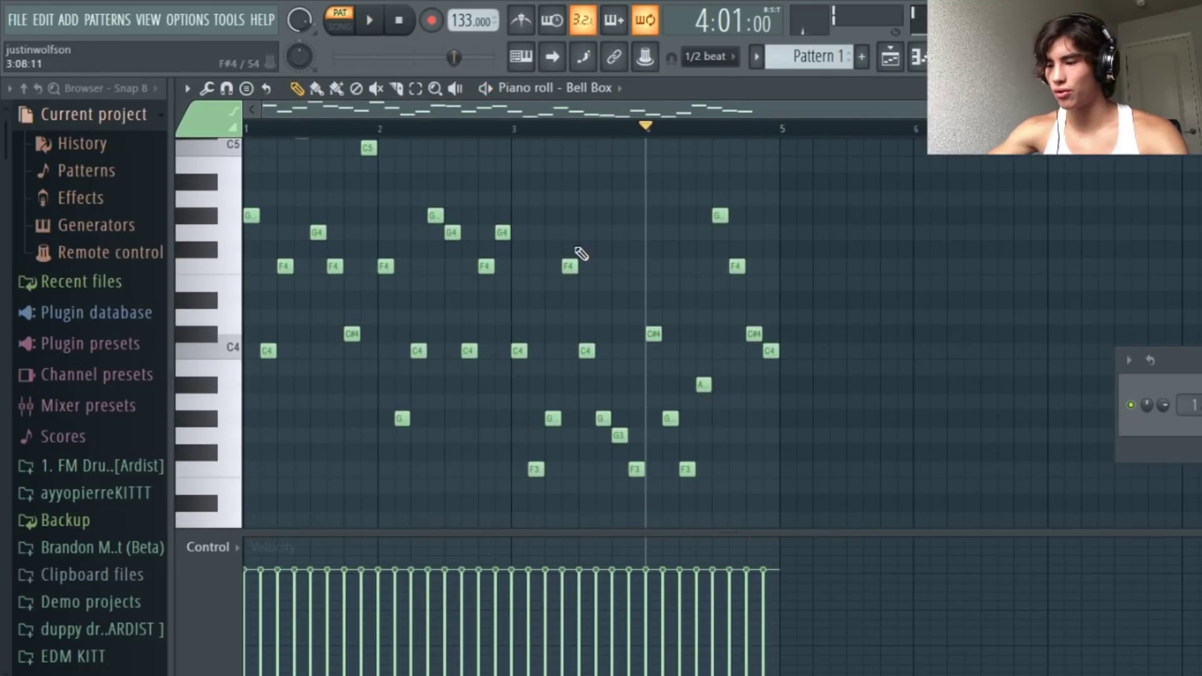
# Transpose the whole melody up four semitones, and open the options of the first effect slot on mixer Insert 1
pyautogui.hotkey('shift', 'Up')
pyautogui.hotkey('shift', 'Up')
pyautogui.hotkey('shift', 'Up')
pyautogui.hotkey('shift', 'Up')
pyautogui.scroll(2, 563, 351)
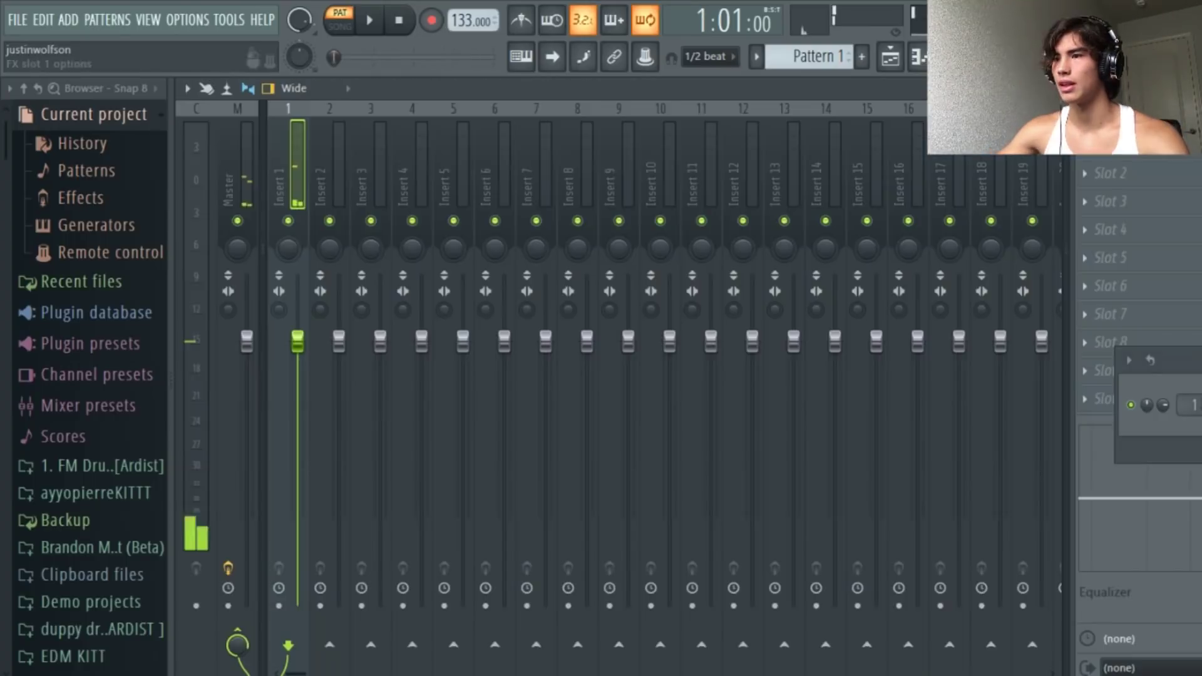
pyautogui.click(1083, 147)
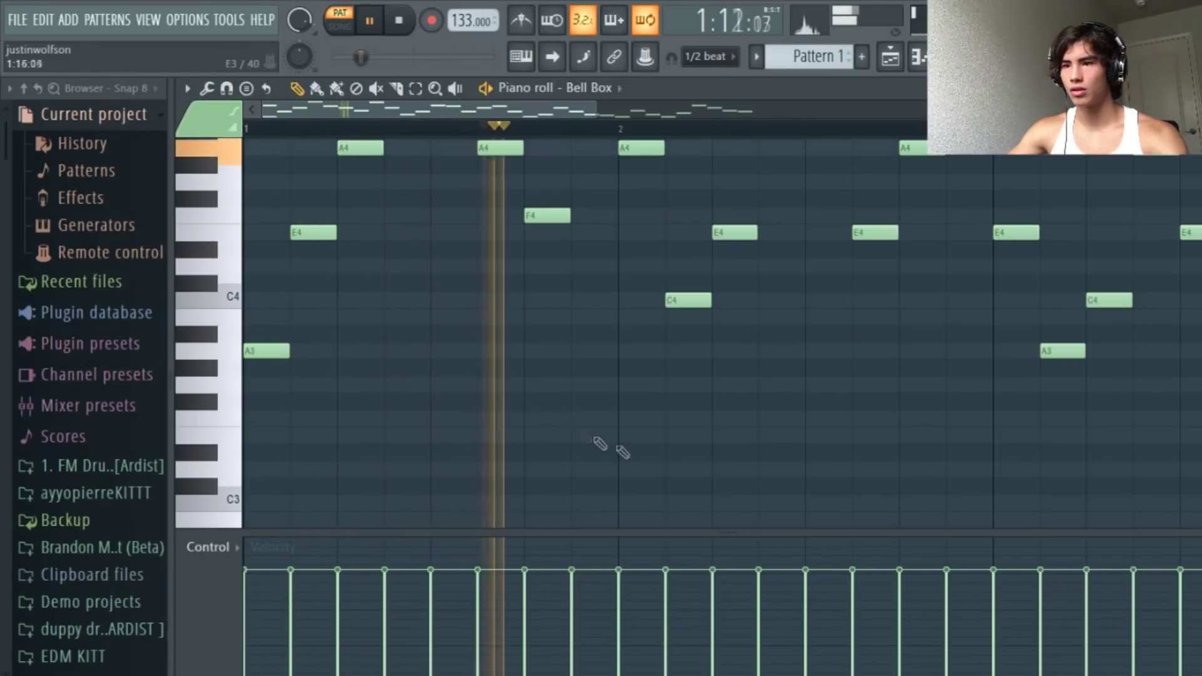
# Add long bass notes under the melody: A3 in bar 1, E3 and D3 in bar 2, F3 in bar 3, D3 and C3 in bar 4
pyautogui.click(623, 435)
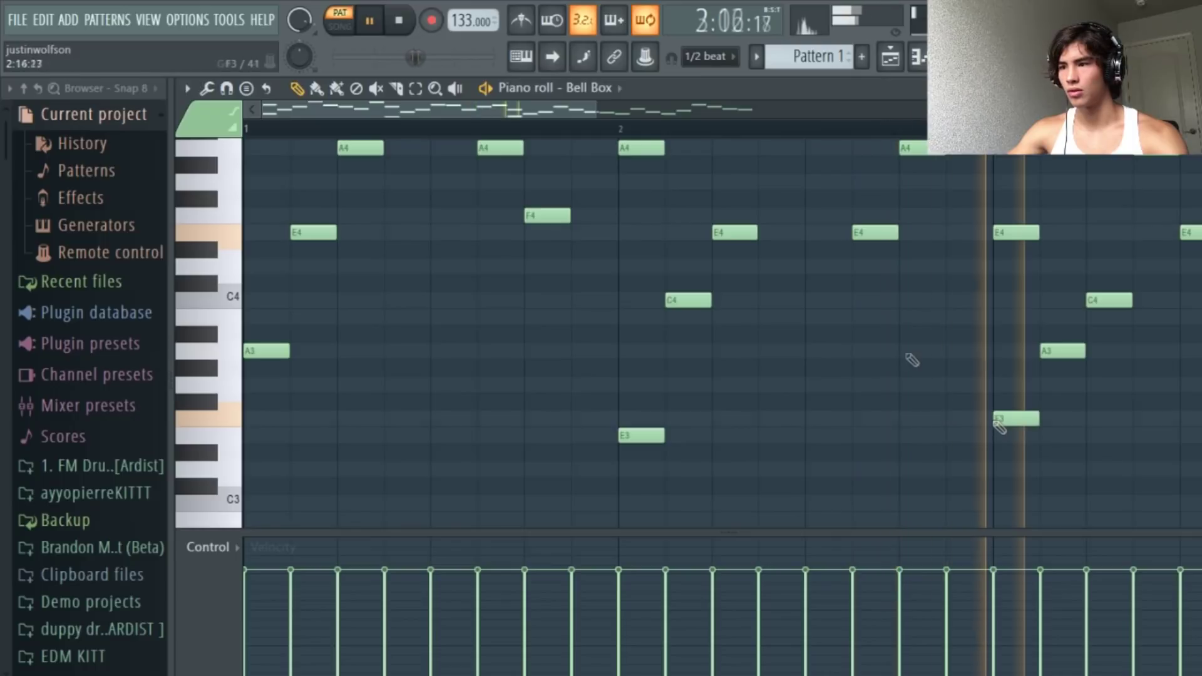
pyautogui.moveTo(554, 111); pyautogui.dragTo(835, 112)
pyautogui.click(621, 432)
pyautogui.rightClick(621, 432)
pyautogui.click(518, 475)
pyautogui.moveTo(707, 115); pyautogui.dragTo(1020, 244)
pyautogui.moveTo(807, 508); pyautogui.dragTo(175, 349)
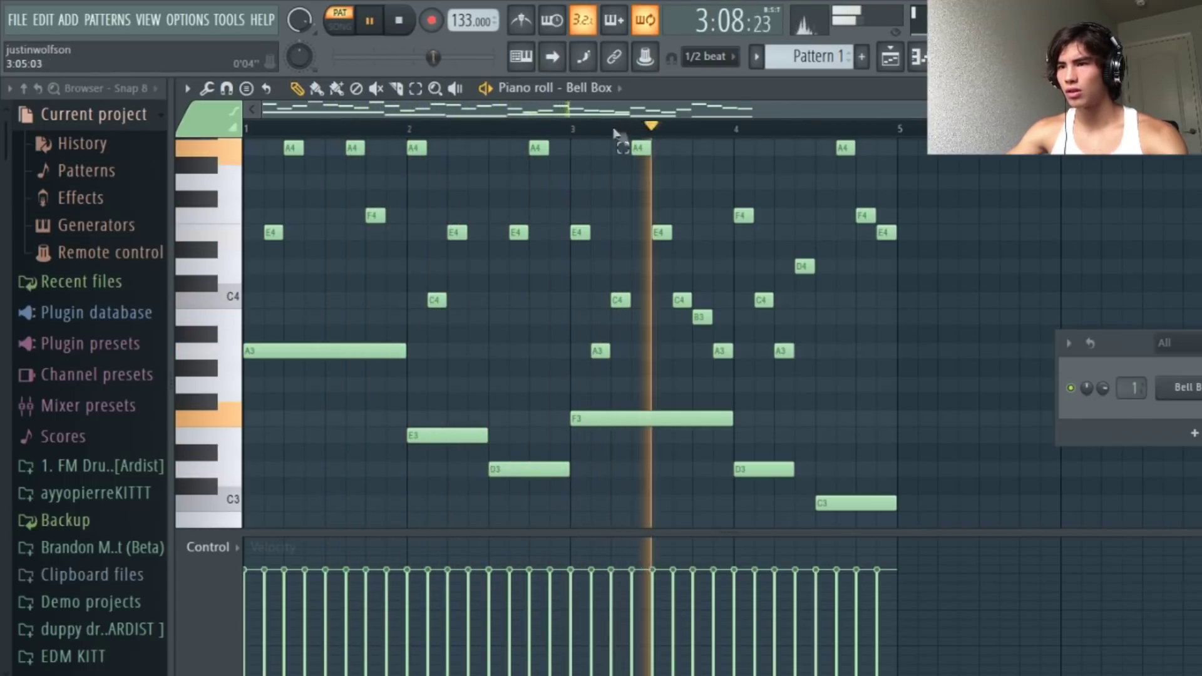
pyautogui.hscroll(1, 695, 227)
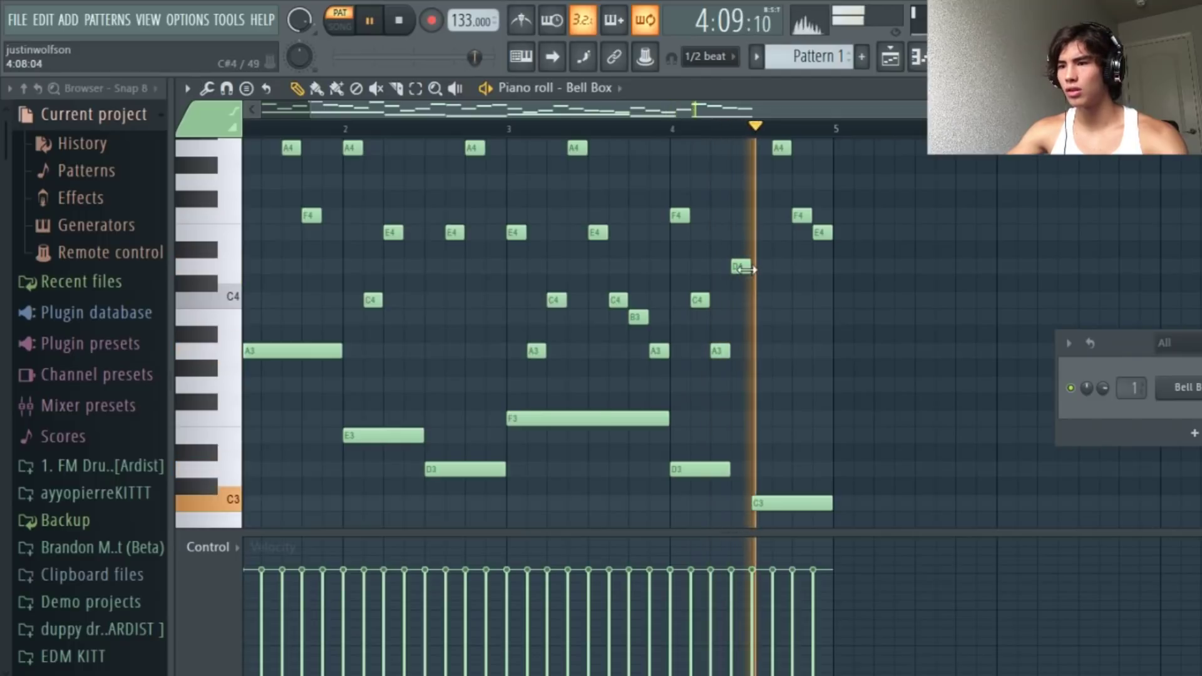
pyautogui.scroll(2, 551, 176)
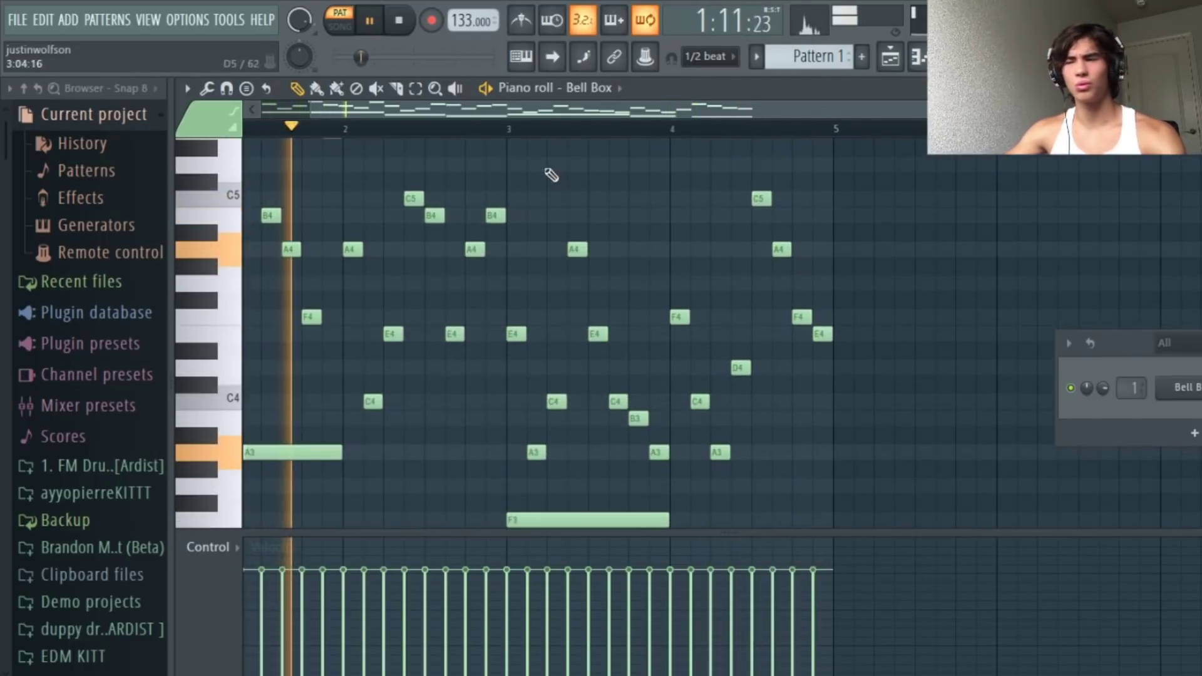
pyautogui.moveTo(619, 114); pyautogui.dragTo(532, 116)
pyautogui.scroll(-3, 657, 242)
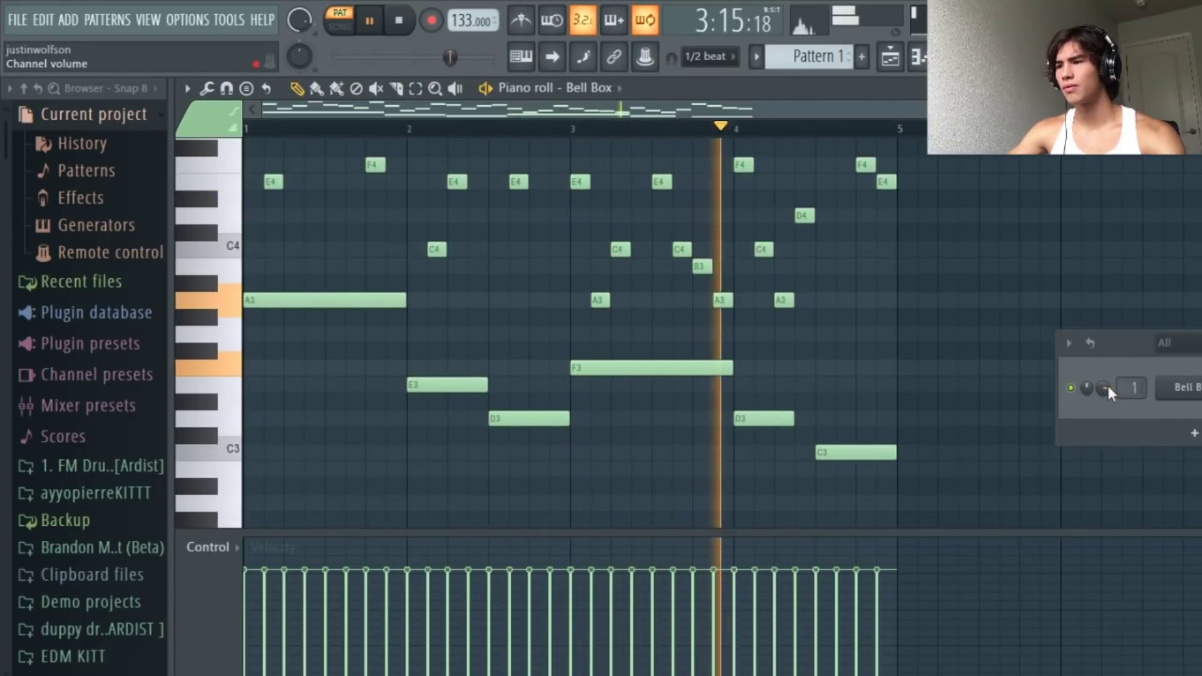
# Add a high counter-melody with B5 in bar 1, and D6, C6, B5 and a lengthened A5 in bar 2
pyautogui.scroll(7, 403, 328)
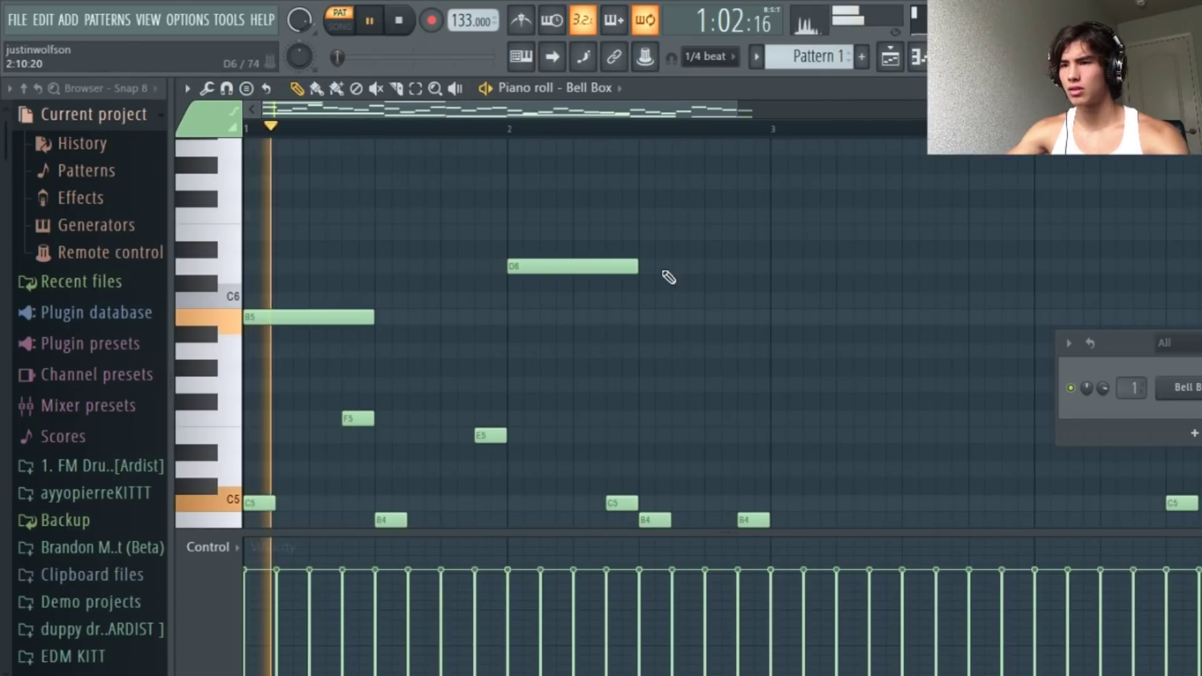
pyautogui.moveTo(640, 267); pyautogui.dragTo(572, 310)
pyautogui.click(566, 283)
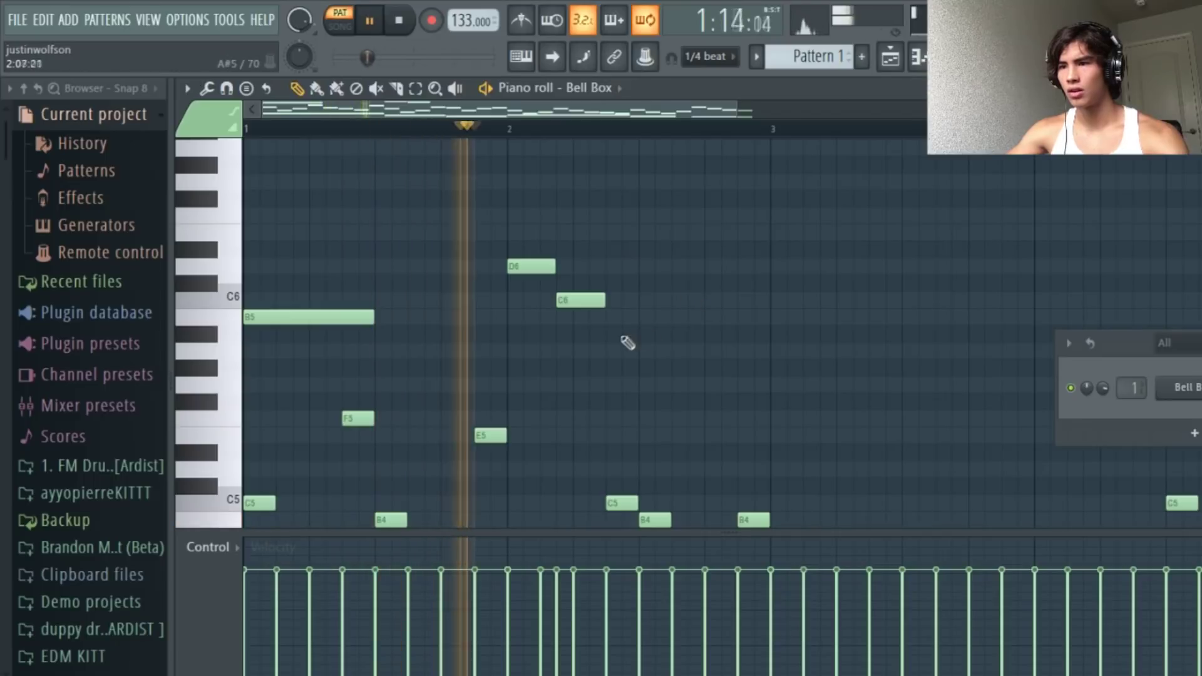
pyautogui.click(620, 317)
pyautogui.click(557, 386)
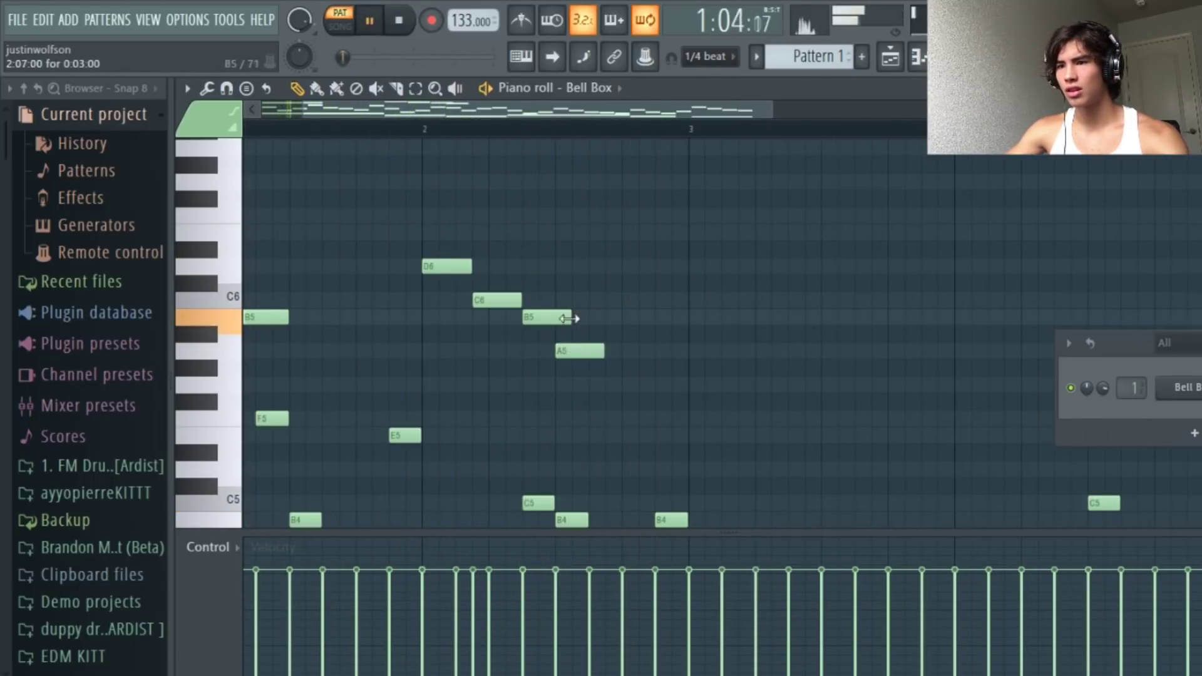
pyautogui.moveTo(604, 349); pyautogui.dragTo(687, 351)
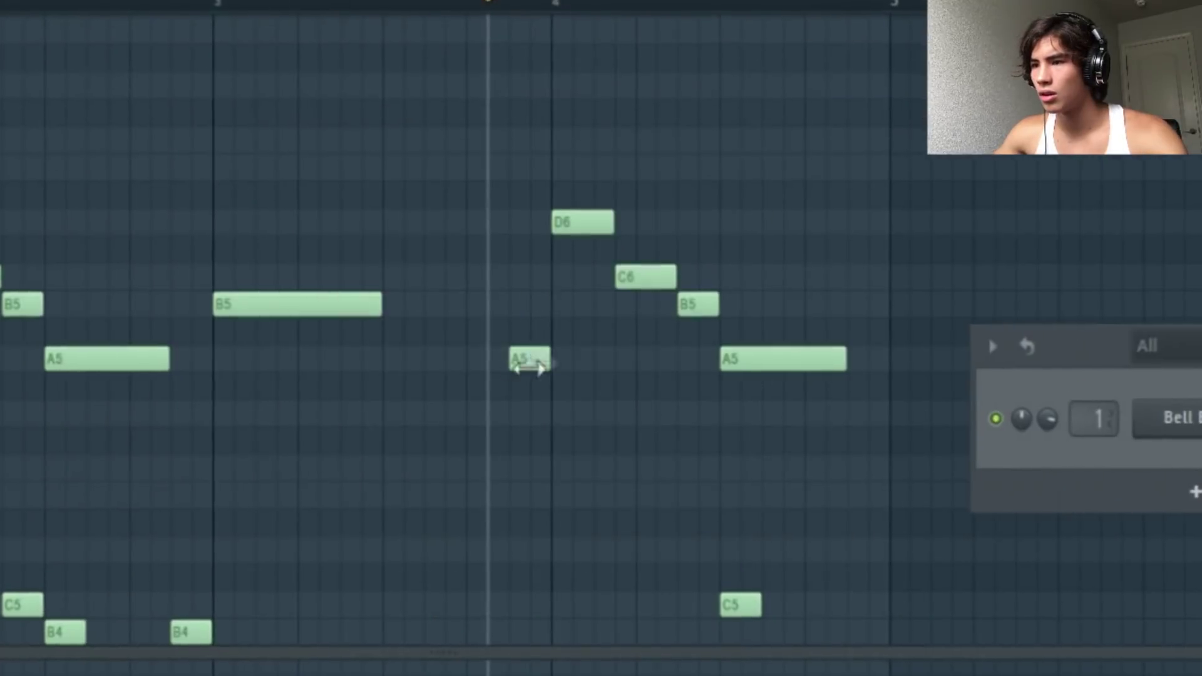
# Continue the counter-melody with B5 and short A5 and B5 notes in bar 3, and E6, D6, C6, B5 in bar 4, and play it
pyautogui.moveTo(788, 352); pyautogui.dragTo(776, 352)
pyautogui.click(786, 318)
pyautogui.press('space')
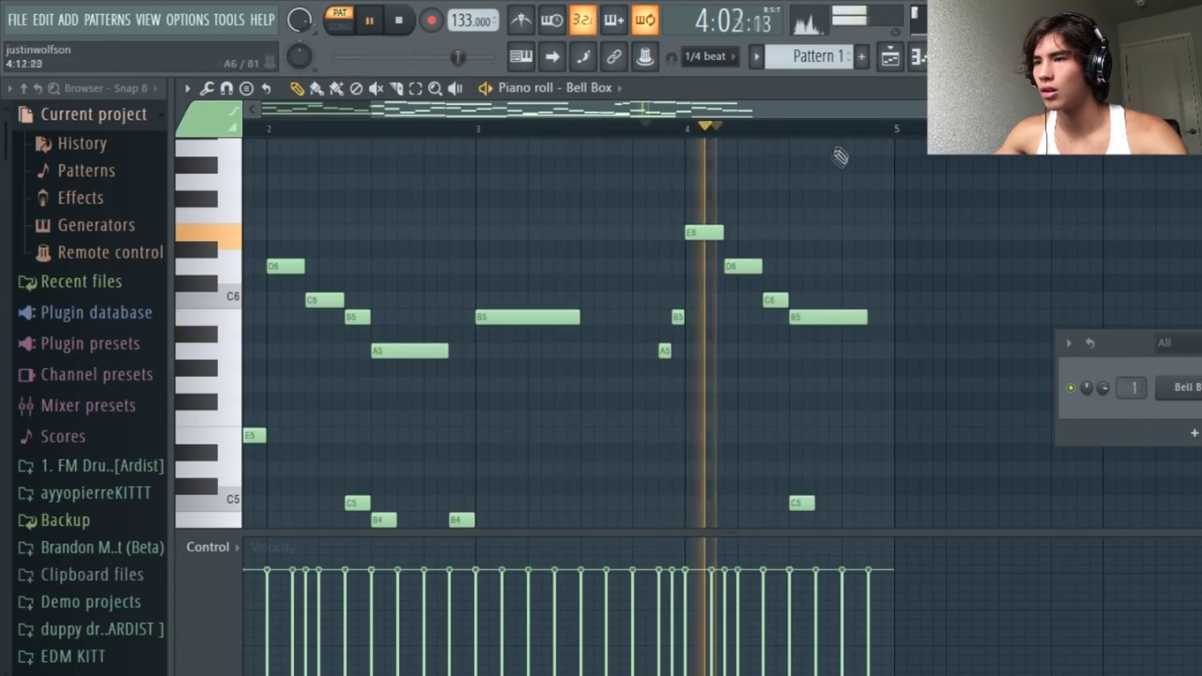
# Show the mixer, listen to the finished bell melody, and move the channel rack over the mixer tracks
pyautogui.press('space')
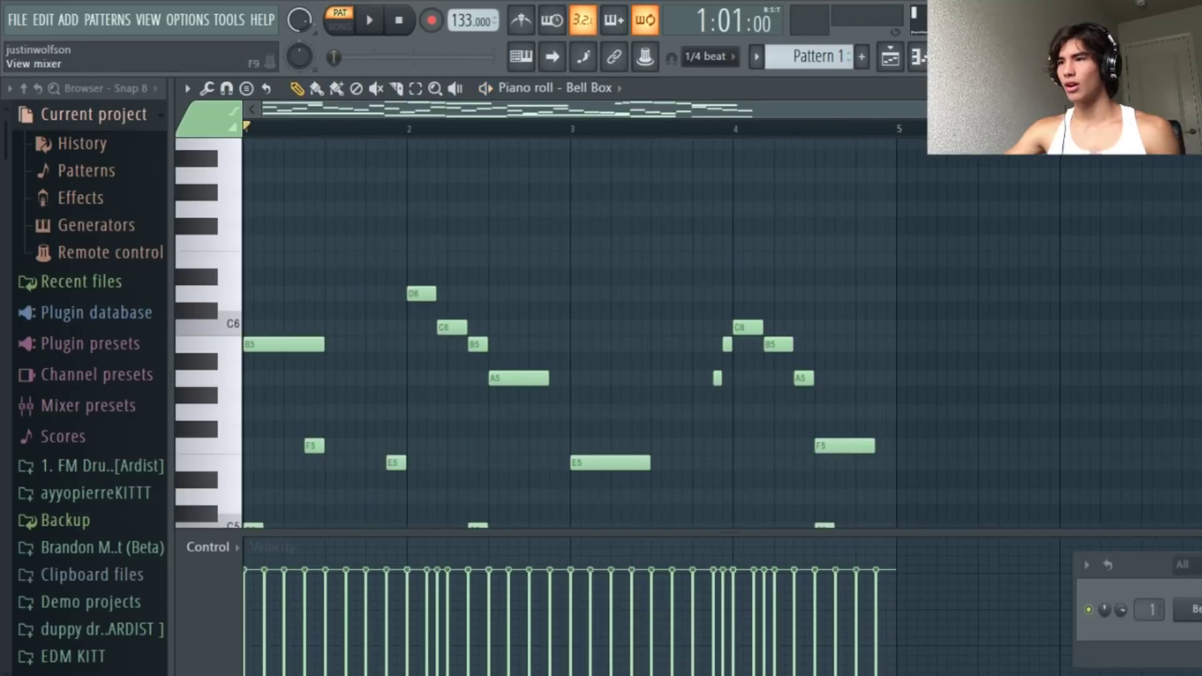
pyautogui.press('F9')
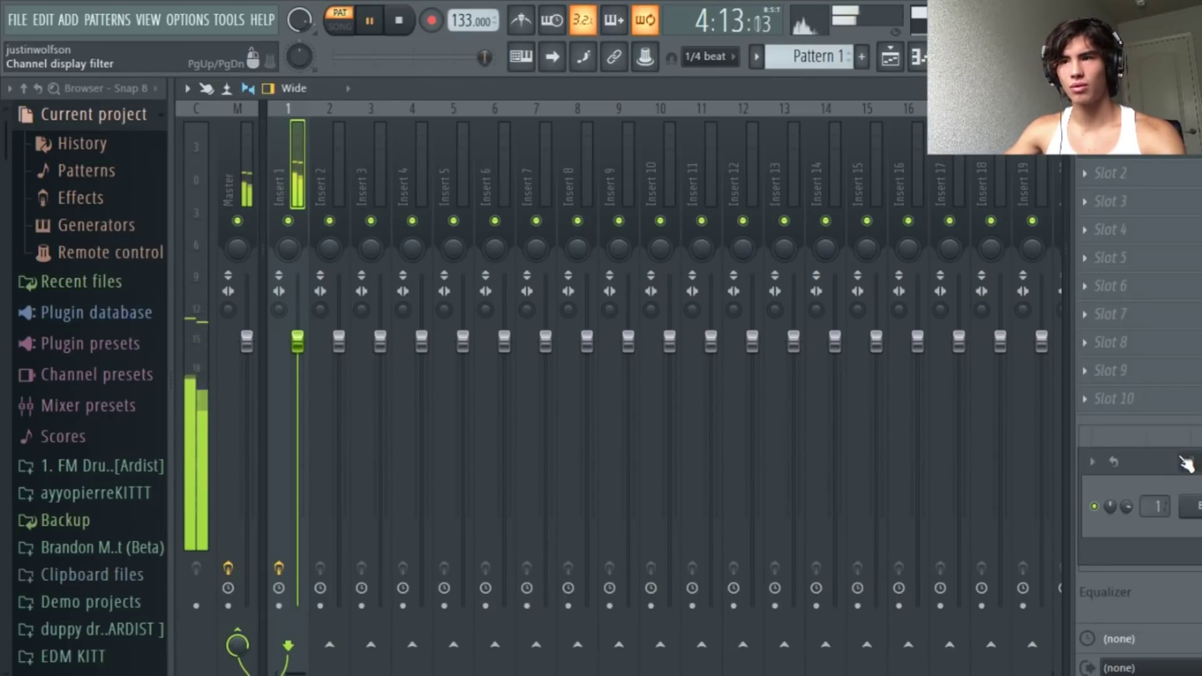
pyautogui.moveTo(1186, 467); pyautogui.dragTo(1051, 294)
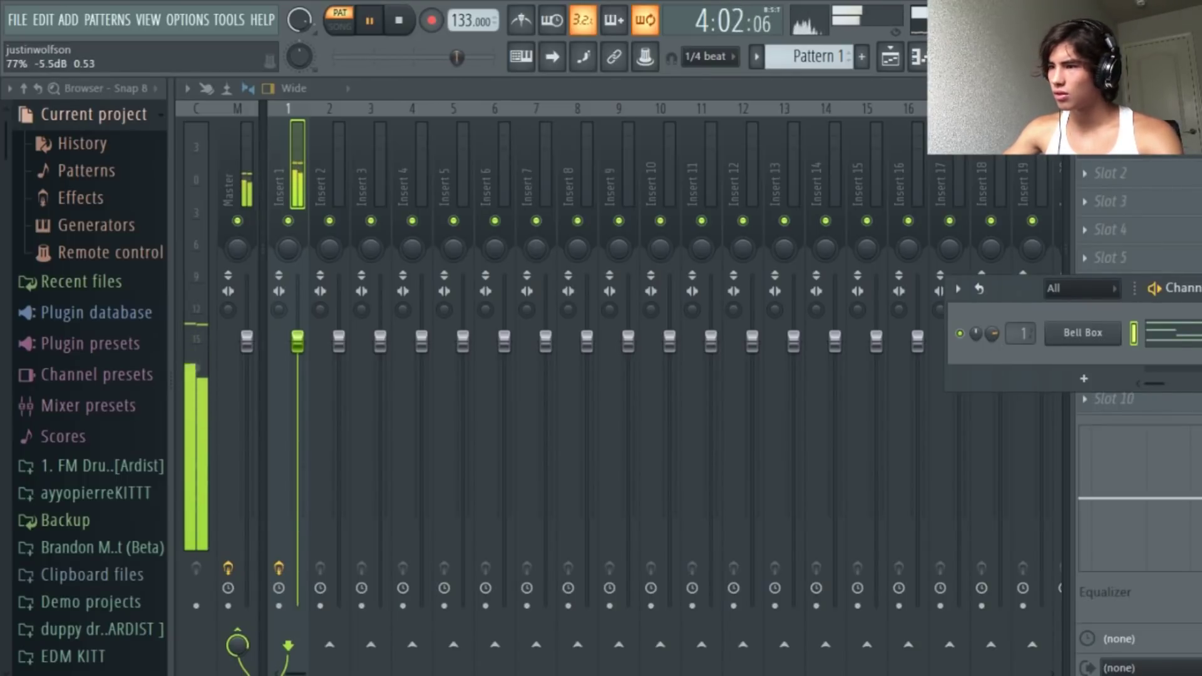
pyautogui.press('space')
pyautogui.moveTo(1001, 291); pyautogui.dragTo(498, 152)
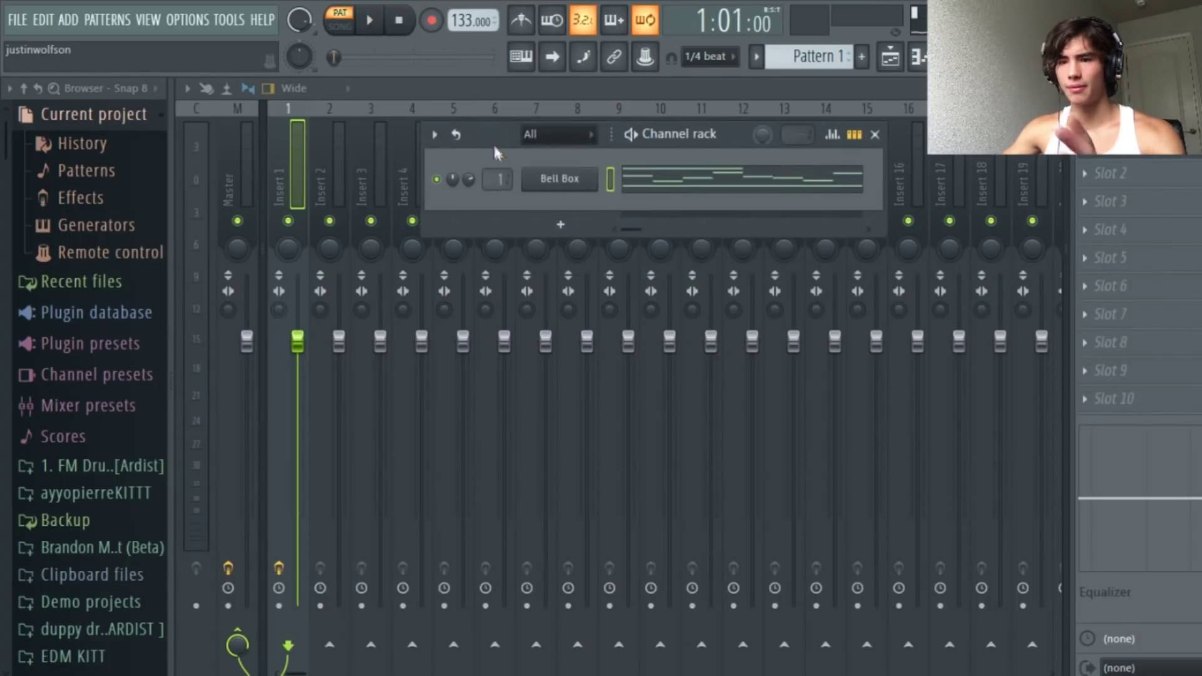
# Continue the Bell Coconuts part with E3, D4 and C4 in bar 2 and a long F3 filling bar 3
pyautogui.scroll(-8, 67, 471)
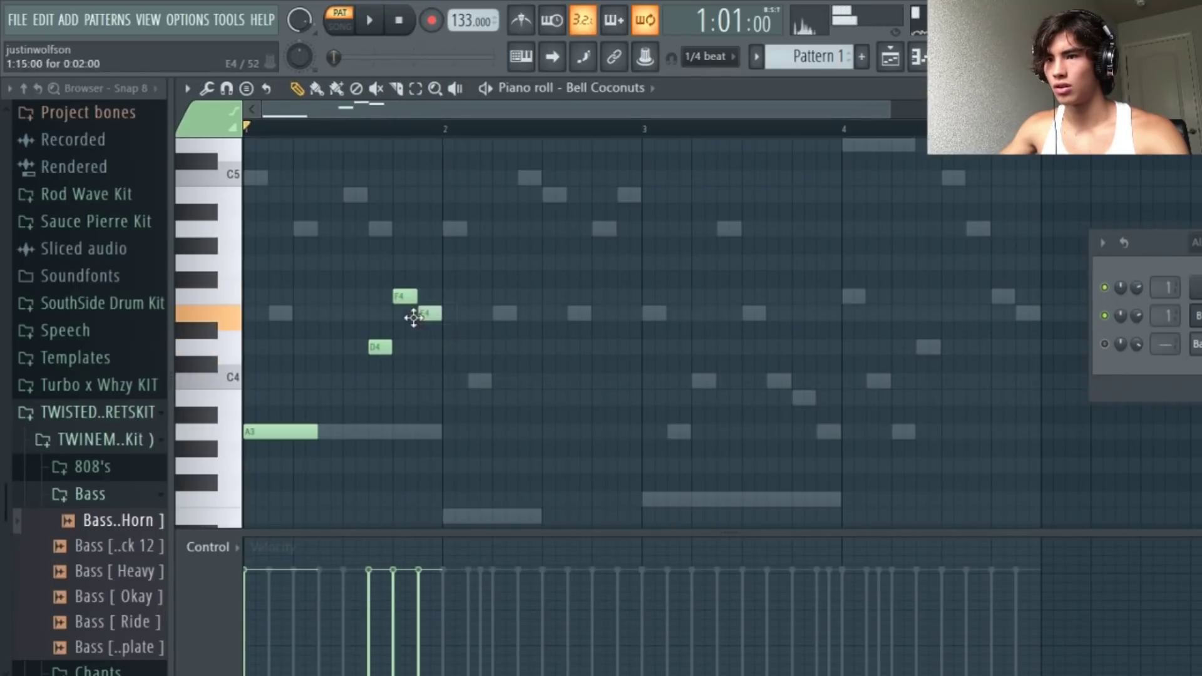
pyautogui.press('space')
pyautogui.click(453, 381)
pyautogui.moveTo(486, 380); pyautogui.dragTo(523, 402)
pyautogui.press('space')
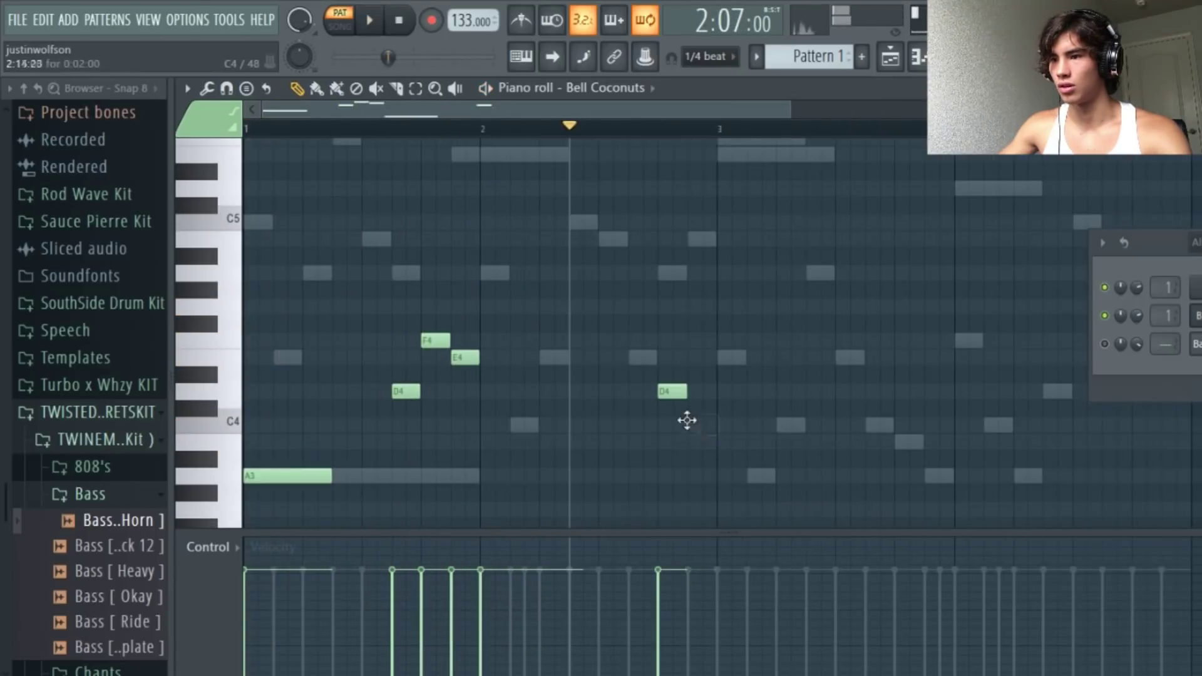
pyautogui.scroll(-3, 688, 425)
pyautogui.click(731, 392)
pyautogui.moveTo(746, 392); pyautogui.dragTo(957, 400)
pyautogui.press('space')
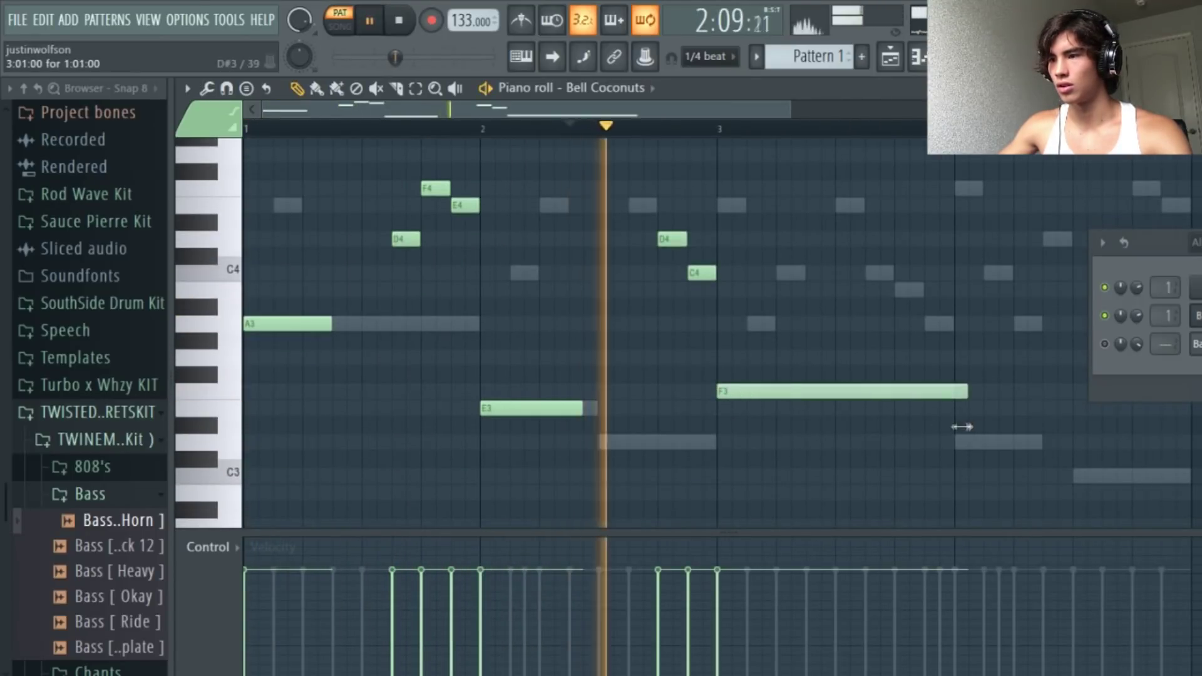
# Fill bar 4 of the Bell Coconuts part with D3, A3, C3, C4, D4 and E4, and raise the whole part an octave
pyautogui.scroll(-2, 828, 410)
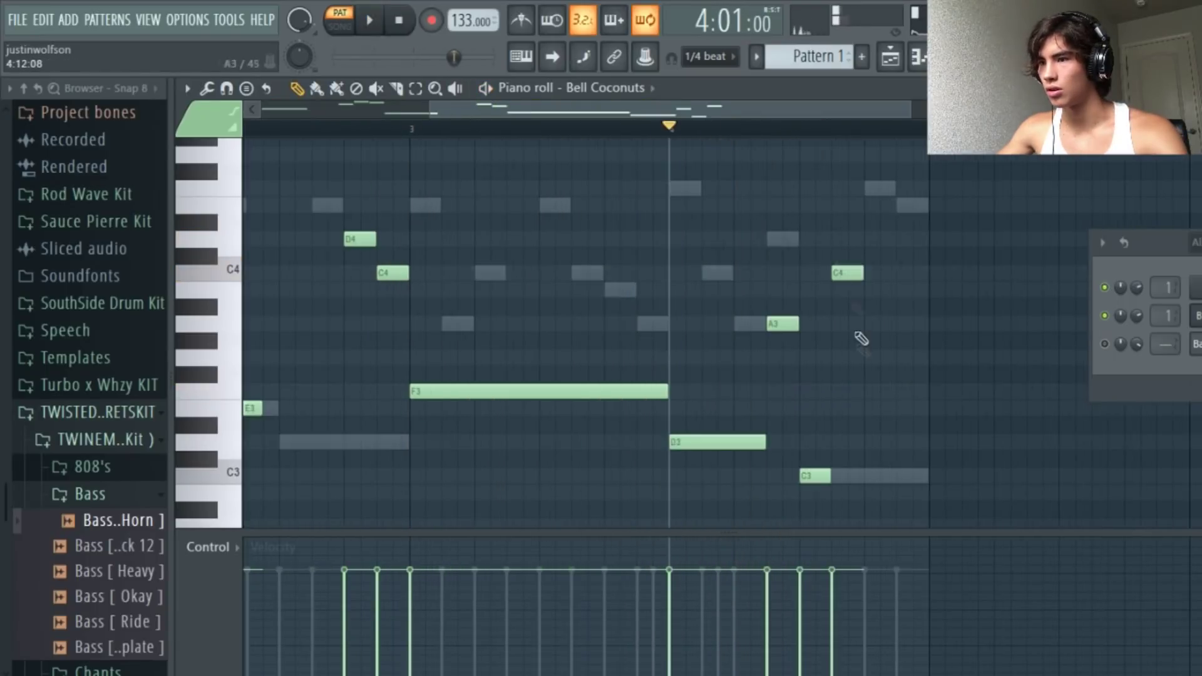
pyautogui.click(868, 225)
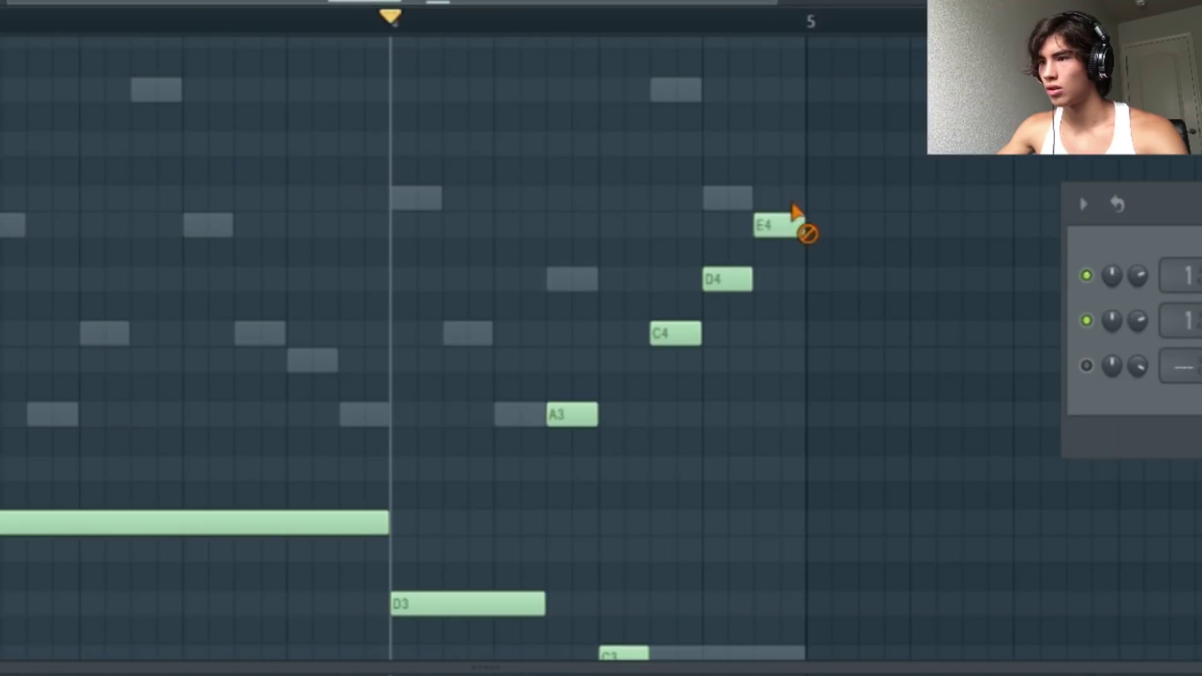
pyautogui.press('space')
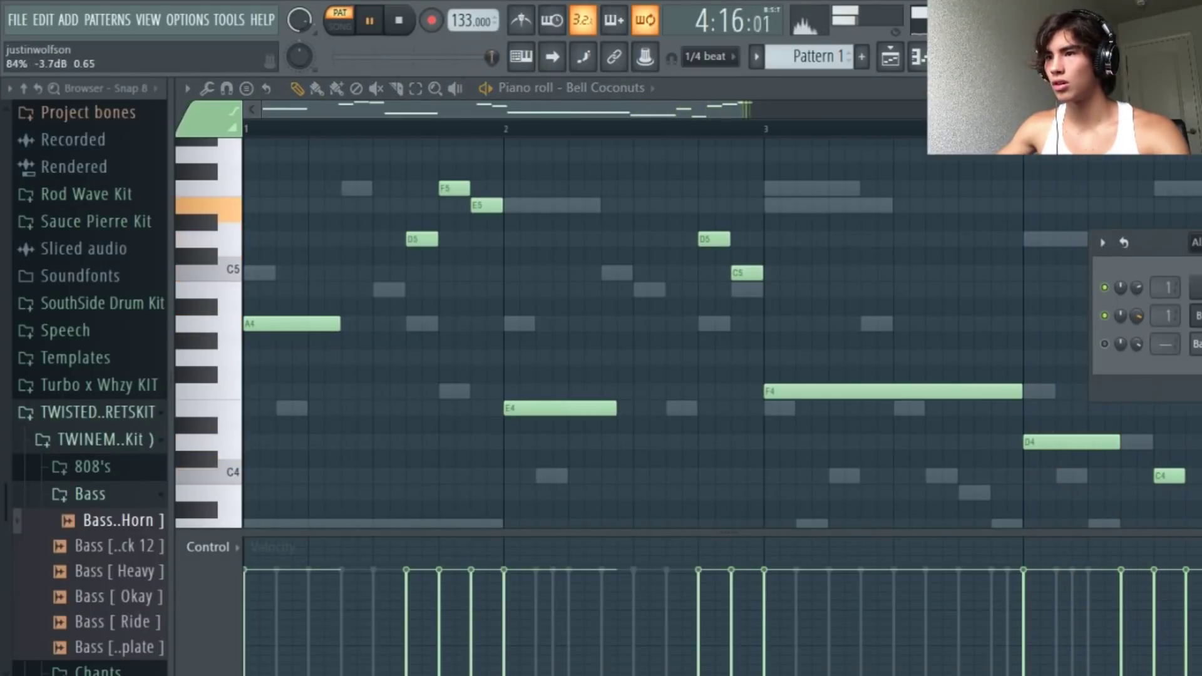
# Load the +23 Solo Violin preset in Xpand!2 and open that channel's empty piano roll
pyautogui.moveTo(744, 110); pyautogui.dragTo(963, 199)
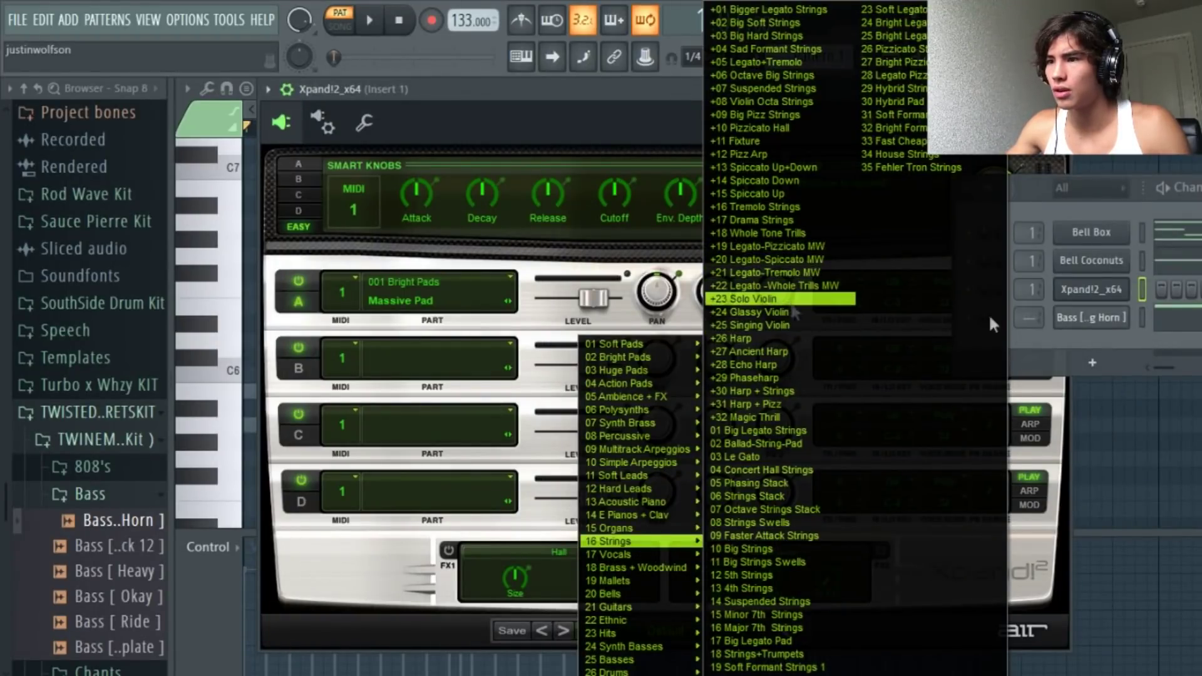
pyautogui.click(791, 303)
pyautogui.rightClick(1080, 291)
pyautogui.click(1064, 287)
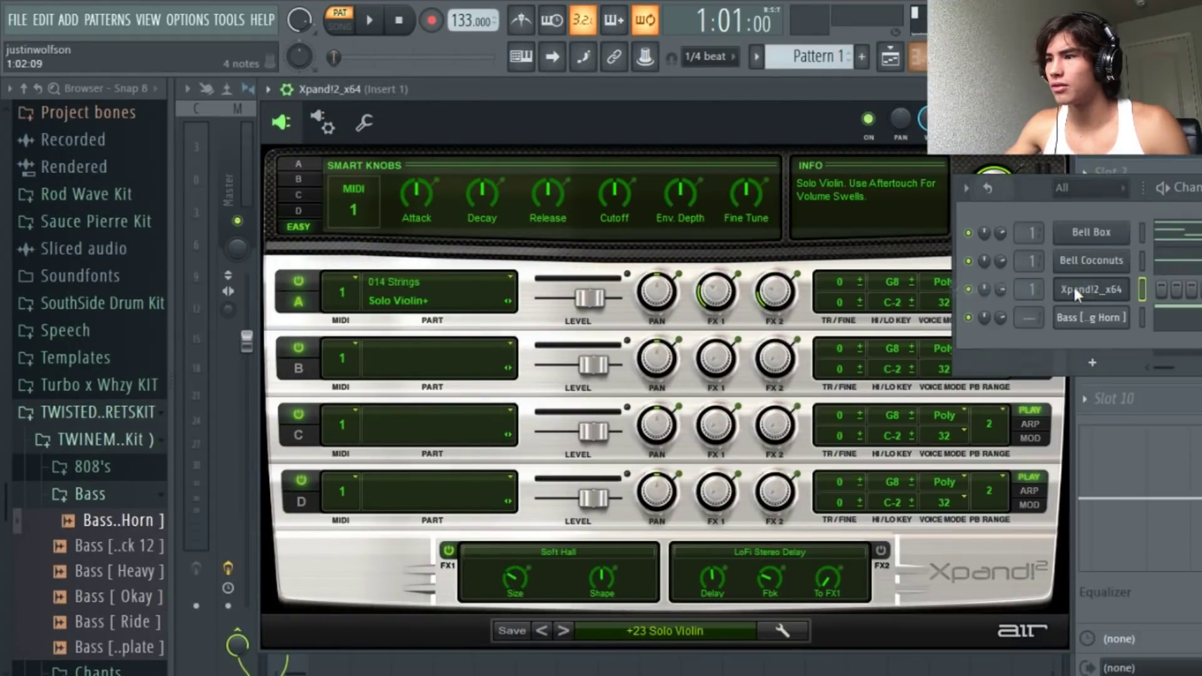
pyautogui.click(929, 58)
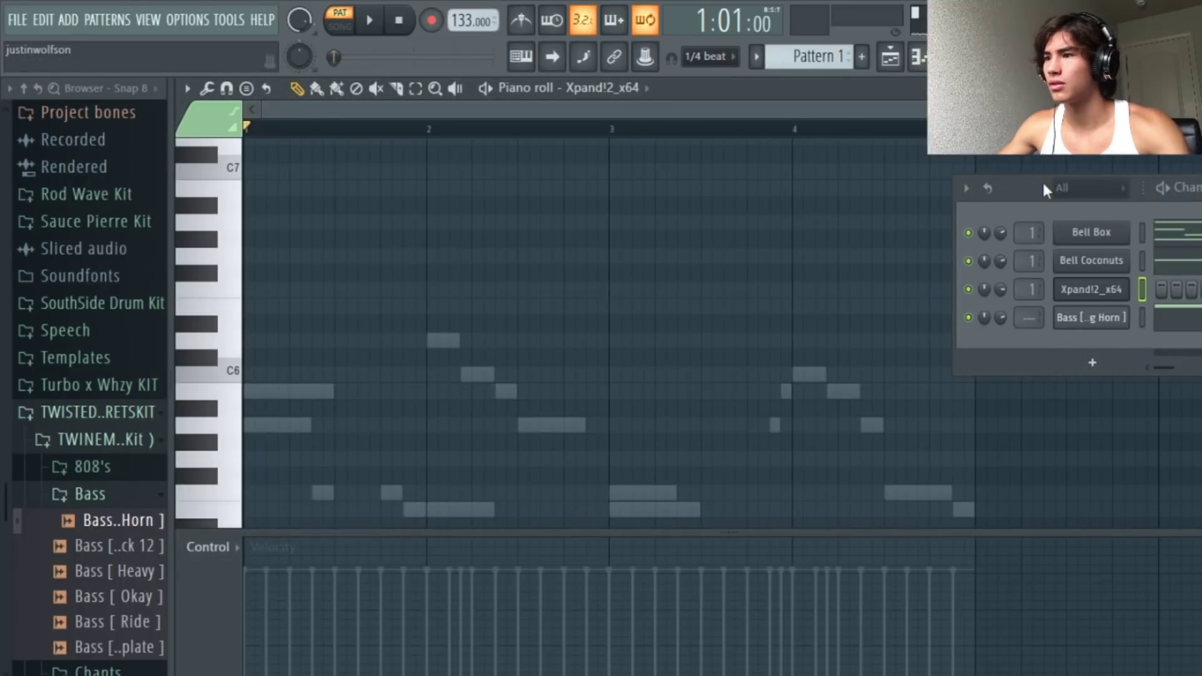
pyautogui.moveTo(1042, 181); pyautogui.dragTo(1201, 379)
# Add sustained violin notes during playback: E6 in bar 1, D6 in bar 2, C6 in bar 3 and A5 in bar 4
pyautogui.press('space')
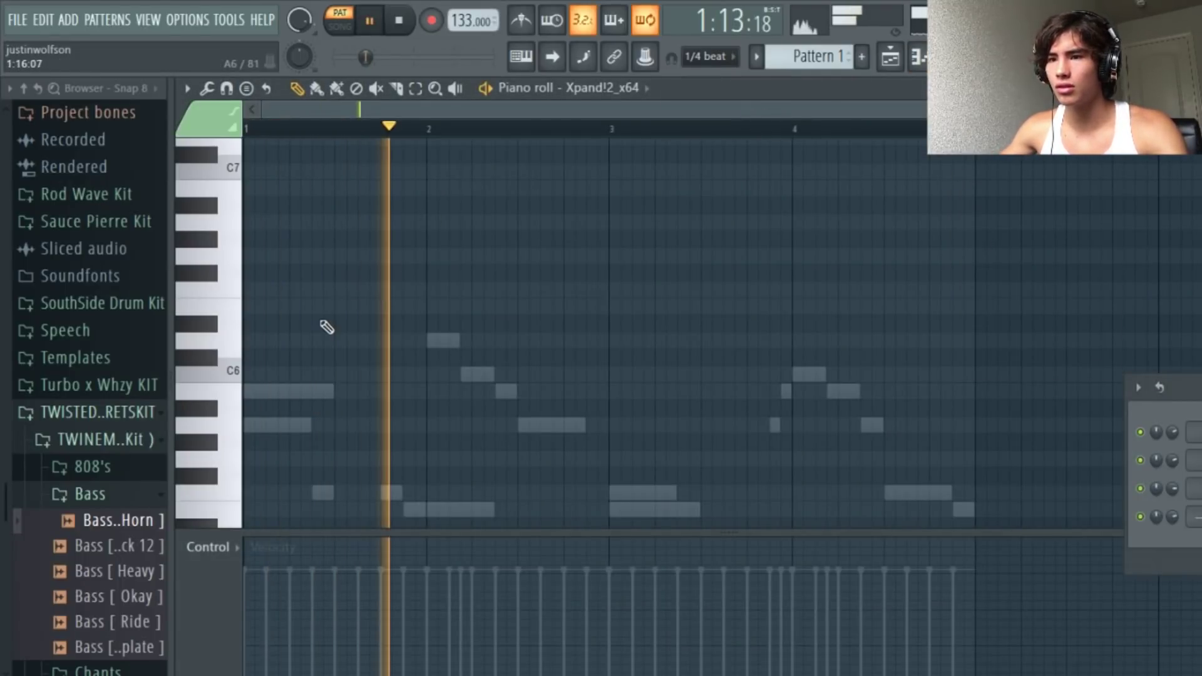
pyautogui.scroll(-2, 326, 327)
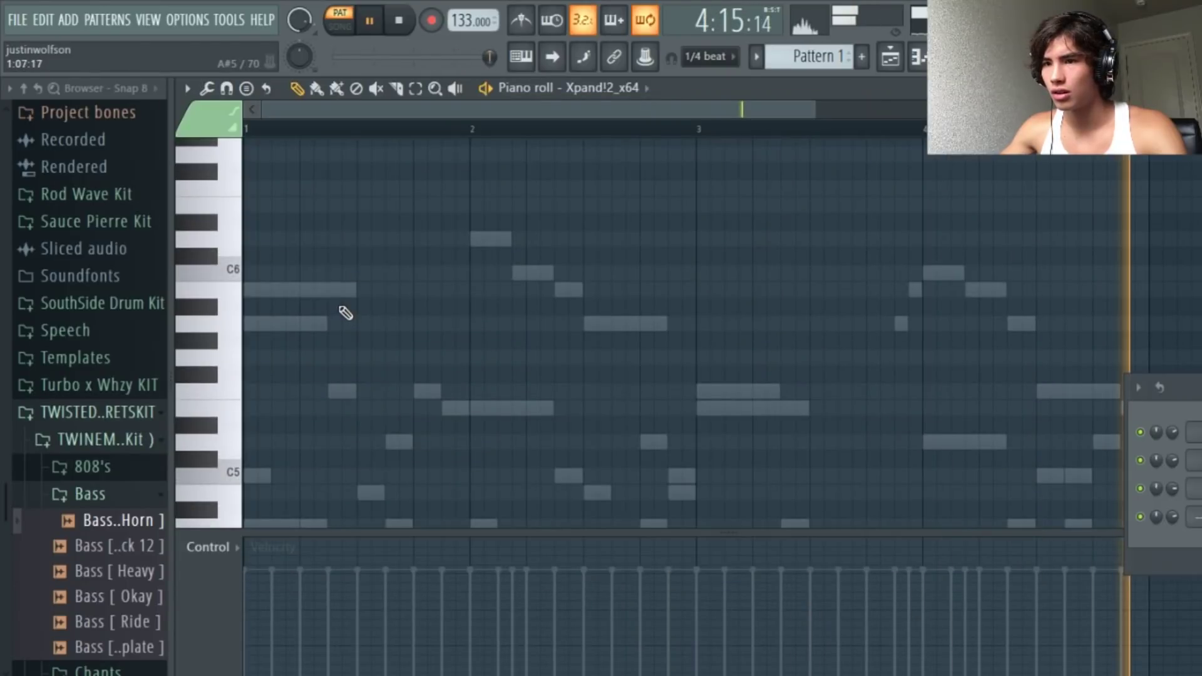
pyautogui.moveTo(377, 241); pyautogui.dragTo(413, 216)
pyautogui.press('space')
pyautogui.press('space')
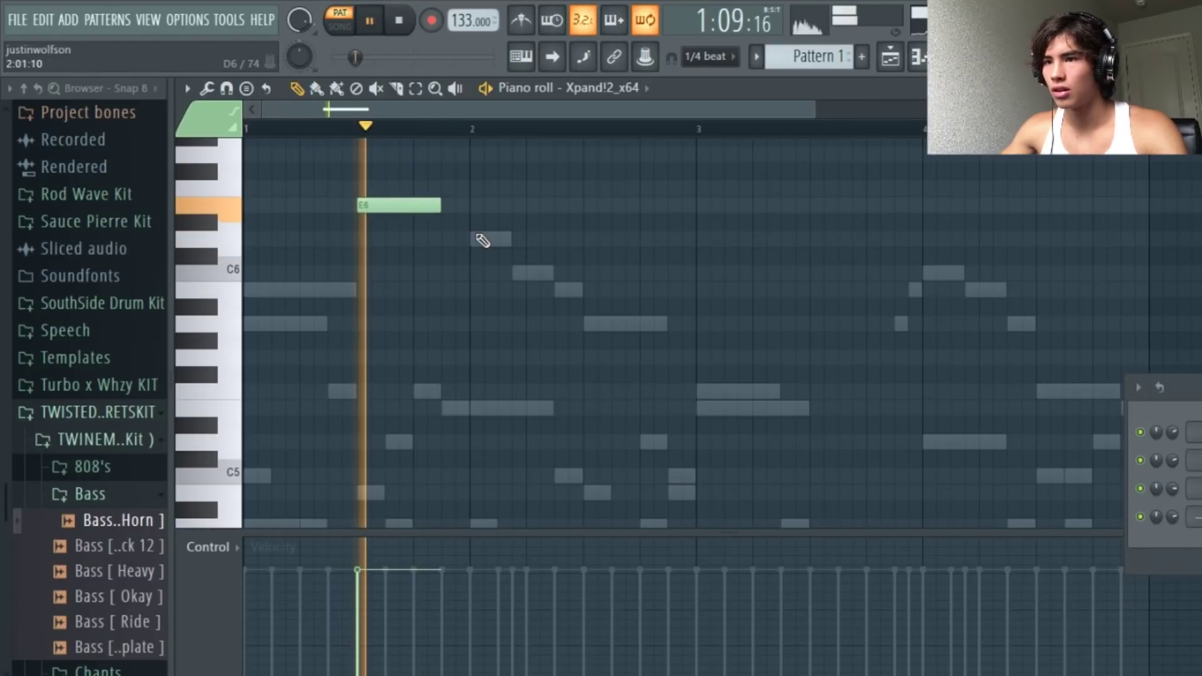
pyautogui.click(482, 240)
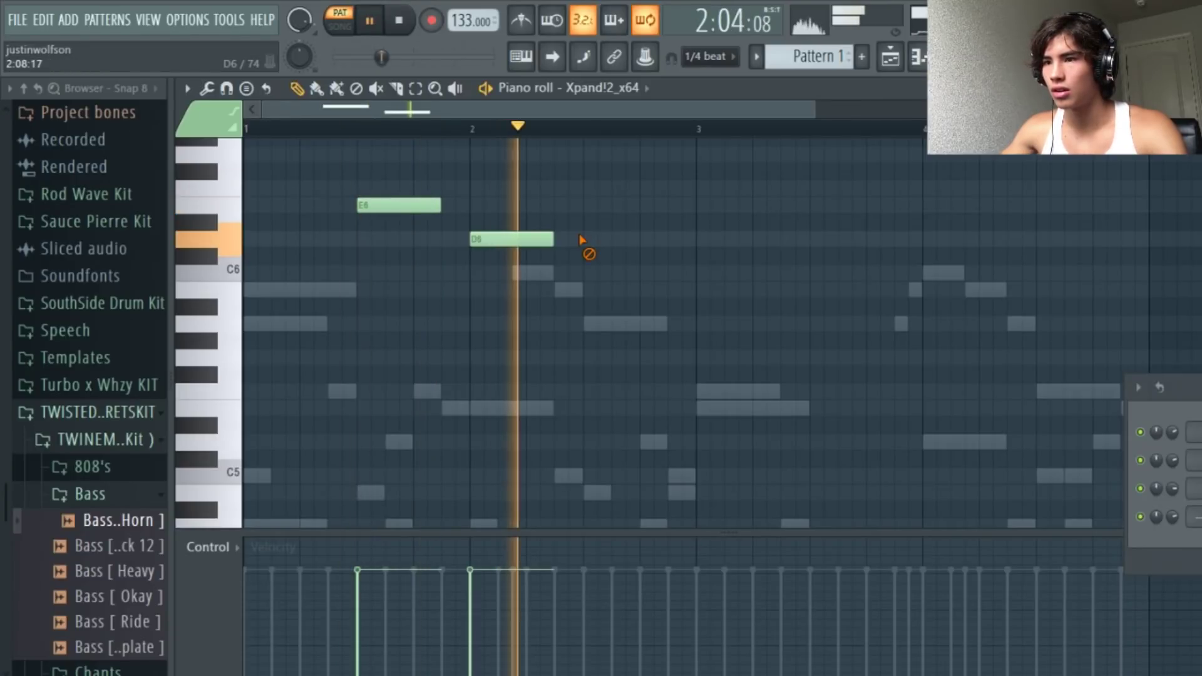
pyautogui.click(701, 276)
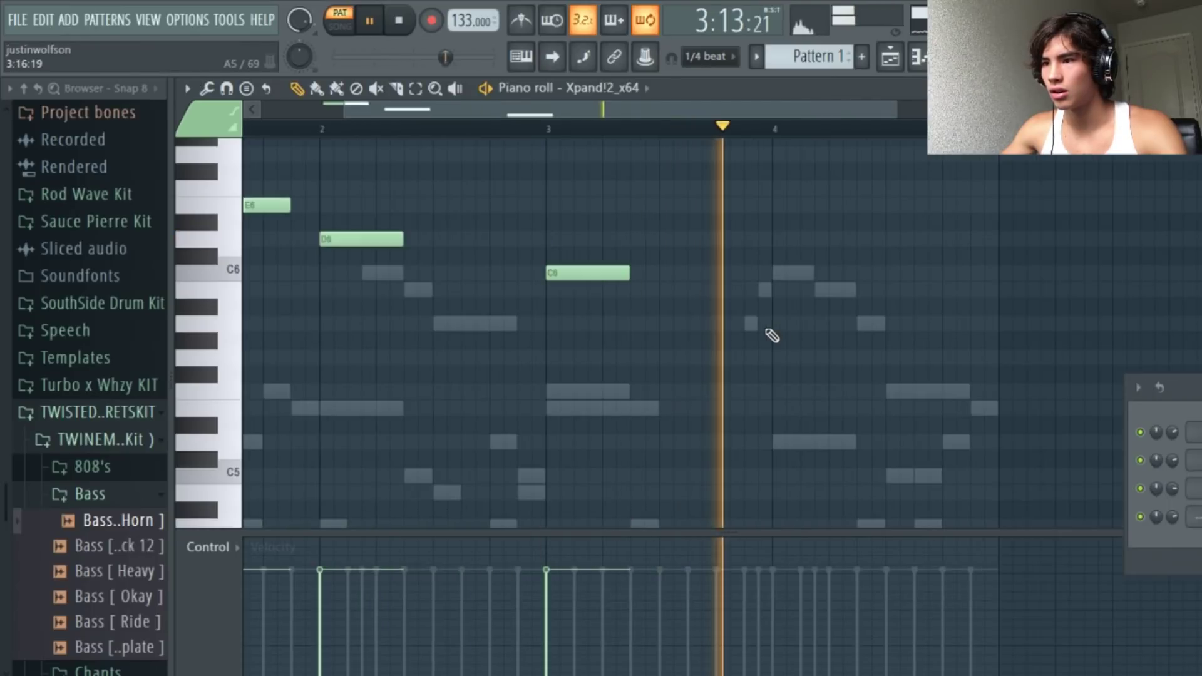
pyautogui.click(775, 324)
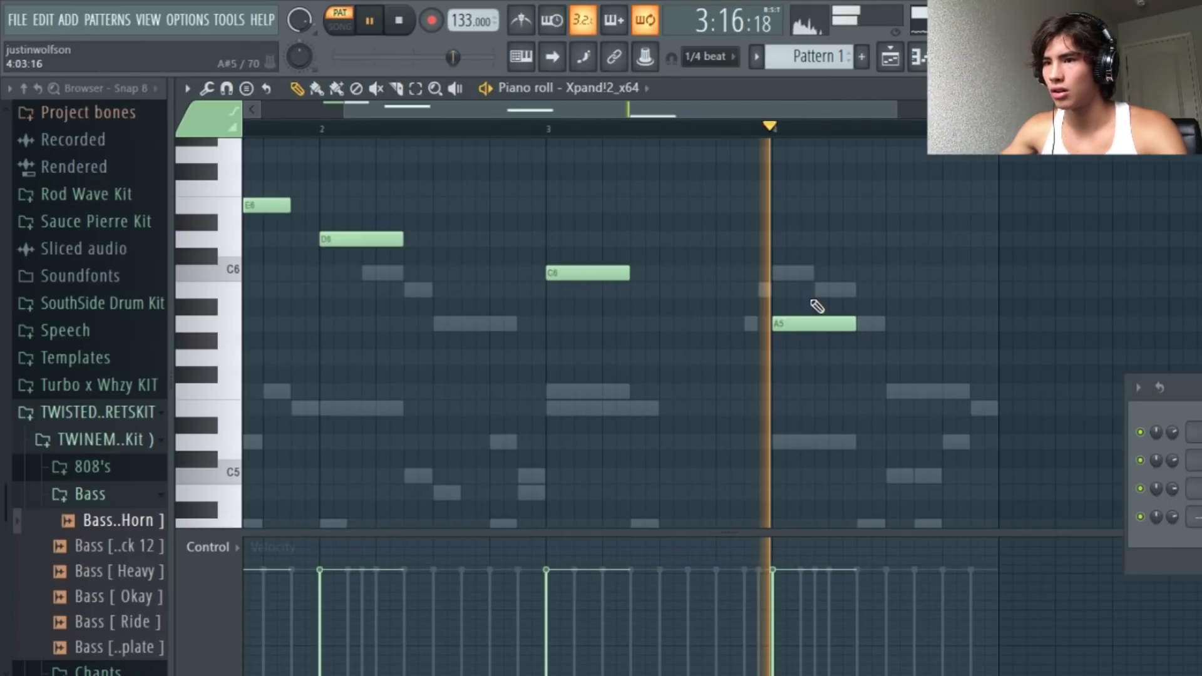
pyautogui.press('space')
# Bring up the channel rack beside the Xpand!2 violin part and transpose the violin notes up an octave
pyautogui.press('F6')
pyautogui.click(1014, 269)
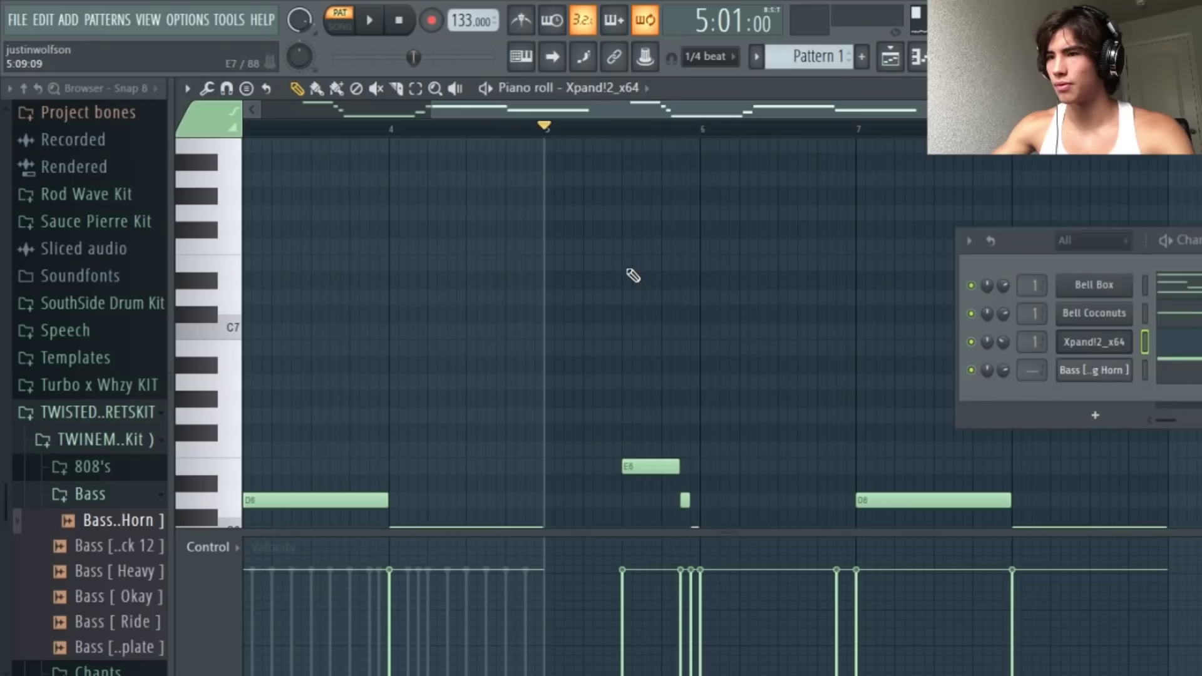
pyautogui.scroll(-3, 633, 275)
pyautogui.hotkey('ctrl', 'Up')
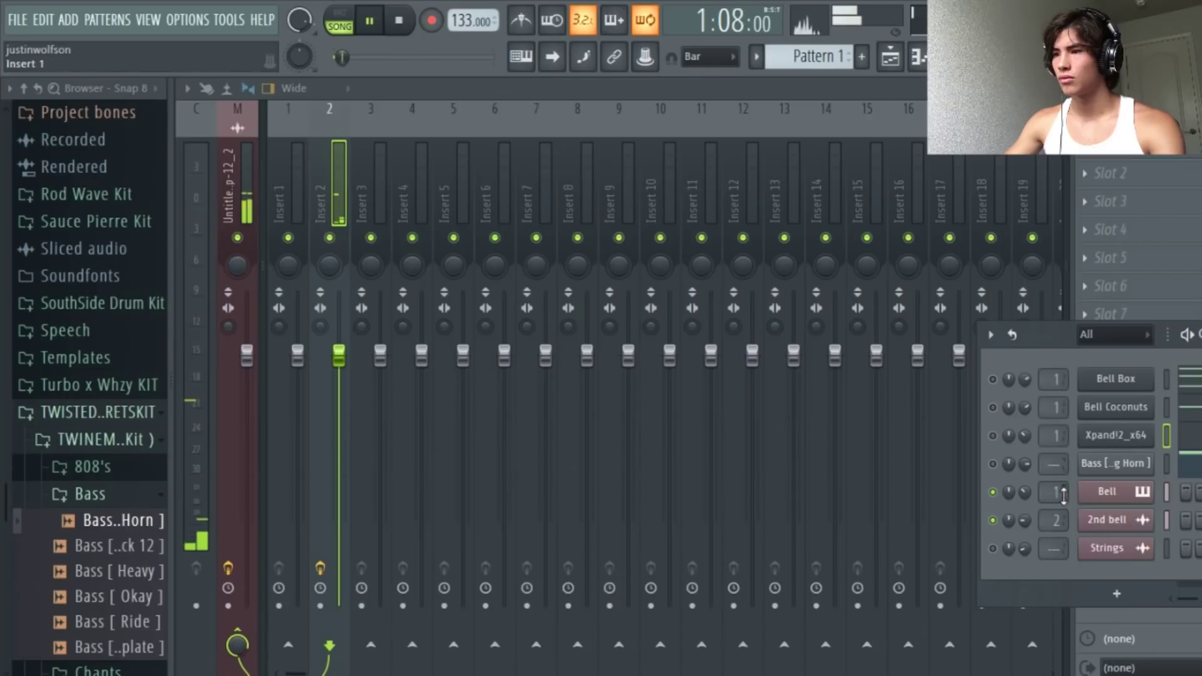
# Select the Bell channel's mixer track, Insert 1, and load Fruity Parametric EQ 2 into its first effect slot
pyautogui.click(1063, 496)
pyautogui.moveTo(1060, 336); pyautogui.dragTo(1201, 505)
pyautogui.click(1085, 145)
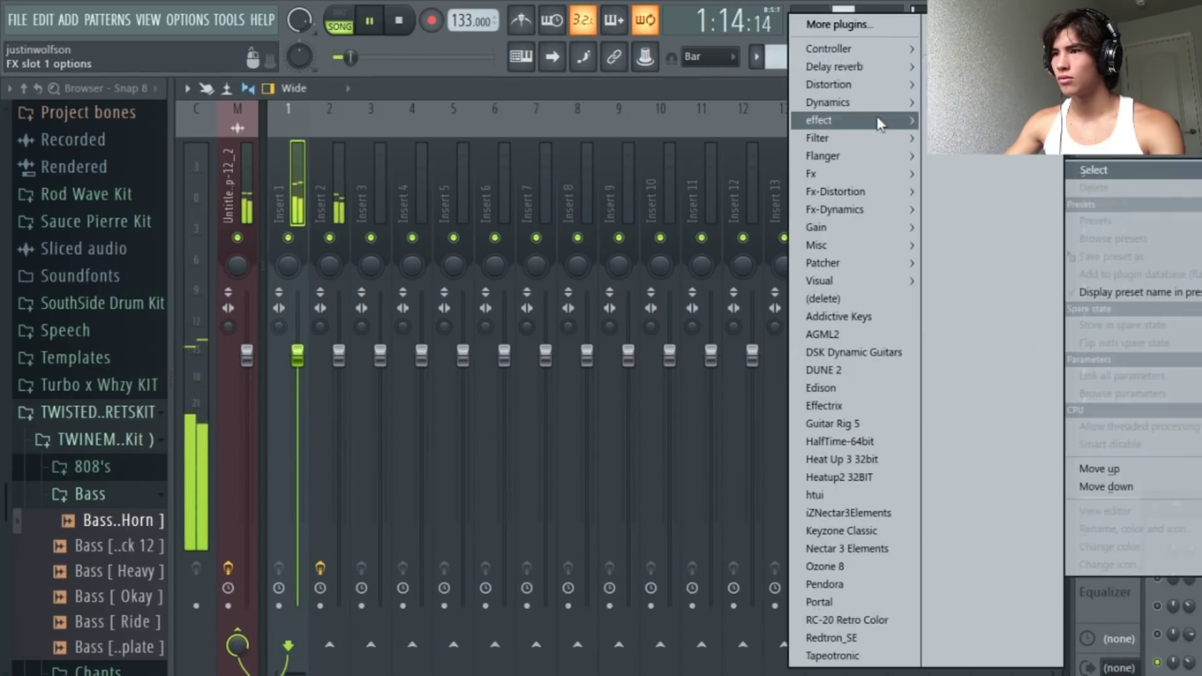
pyautogui.moveTo(866, 87)
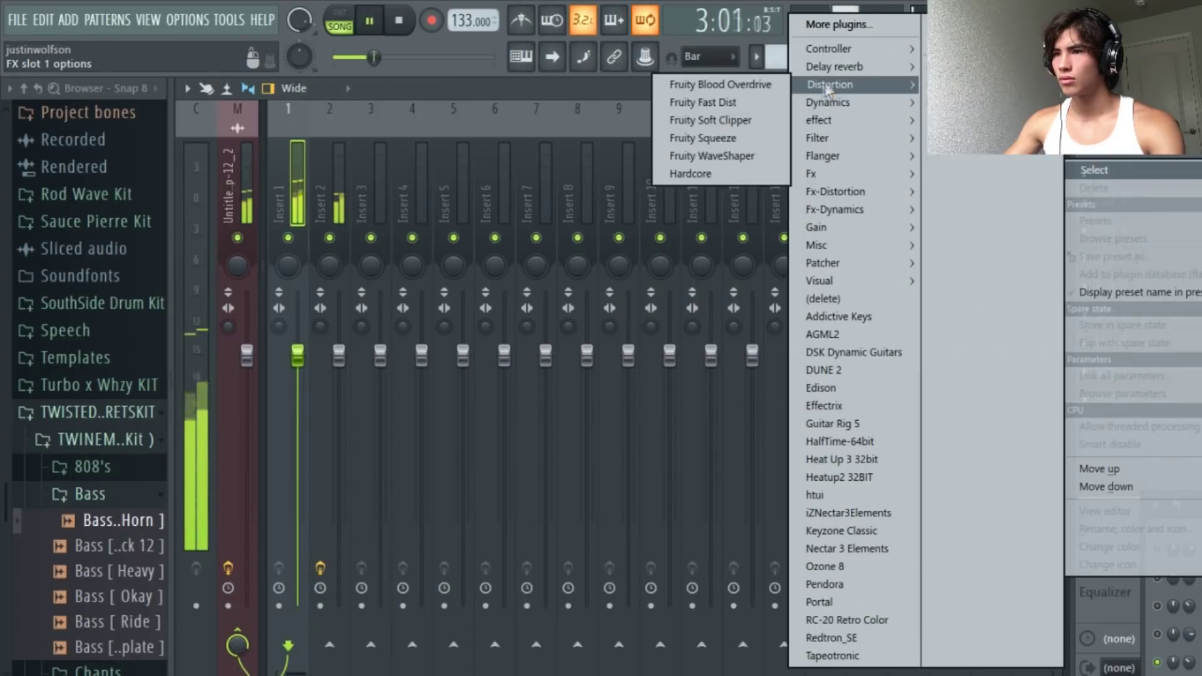
pyautogui.moveTo(831, 106)
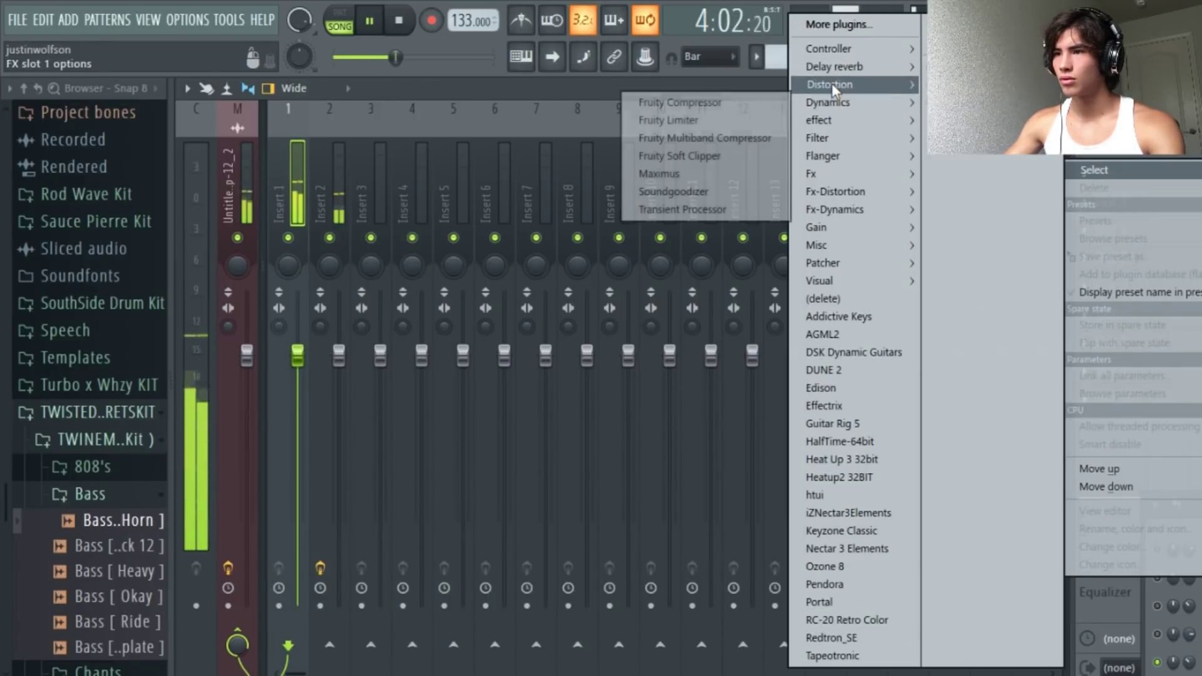
pyautogui.moveTo(826, 146)
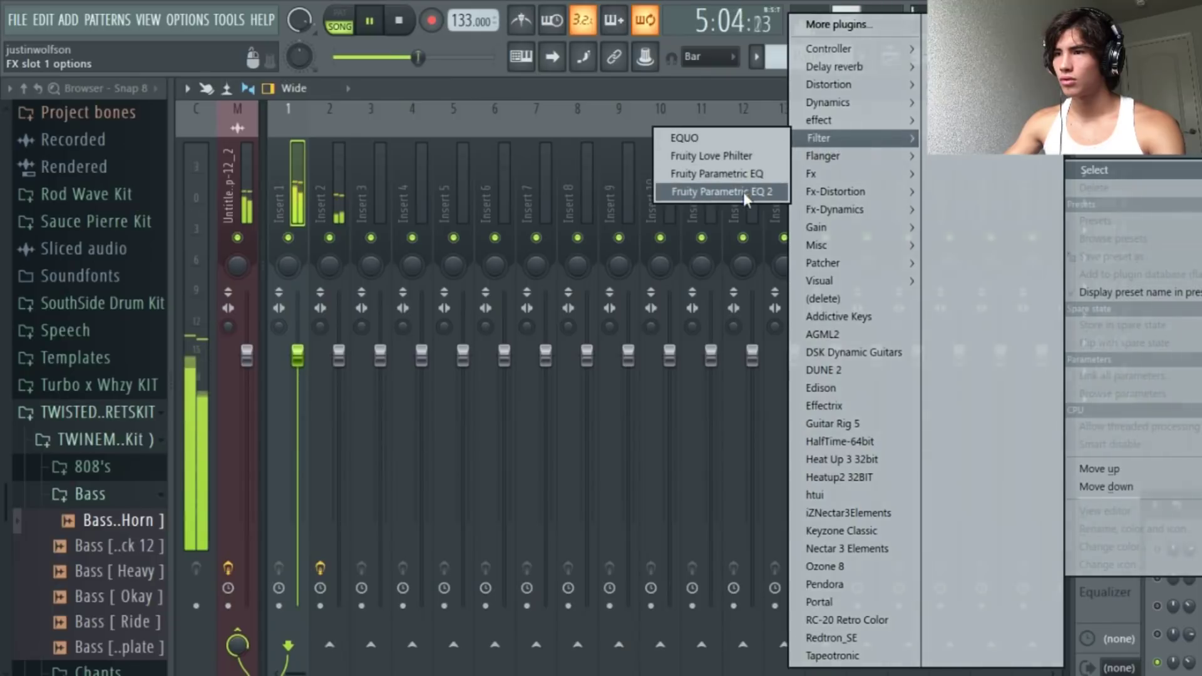
pyautogui.click(720, 191)
# Steepen EQ band 1 and pull it down to -18 dB just below 78 Hz to cut the bell's lows
pyautogui.click(861, 246)
pyautogui.rightClick(346, 381)
pyautogui.moveTo(387, 449)
pyautogui.click(441, 448)
pyautogui.moveTo(347, 381); pyautogui.dragTo(373, 604)
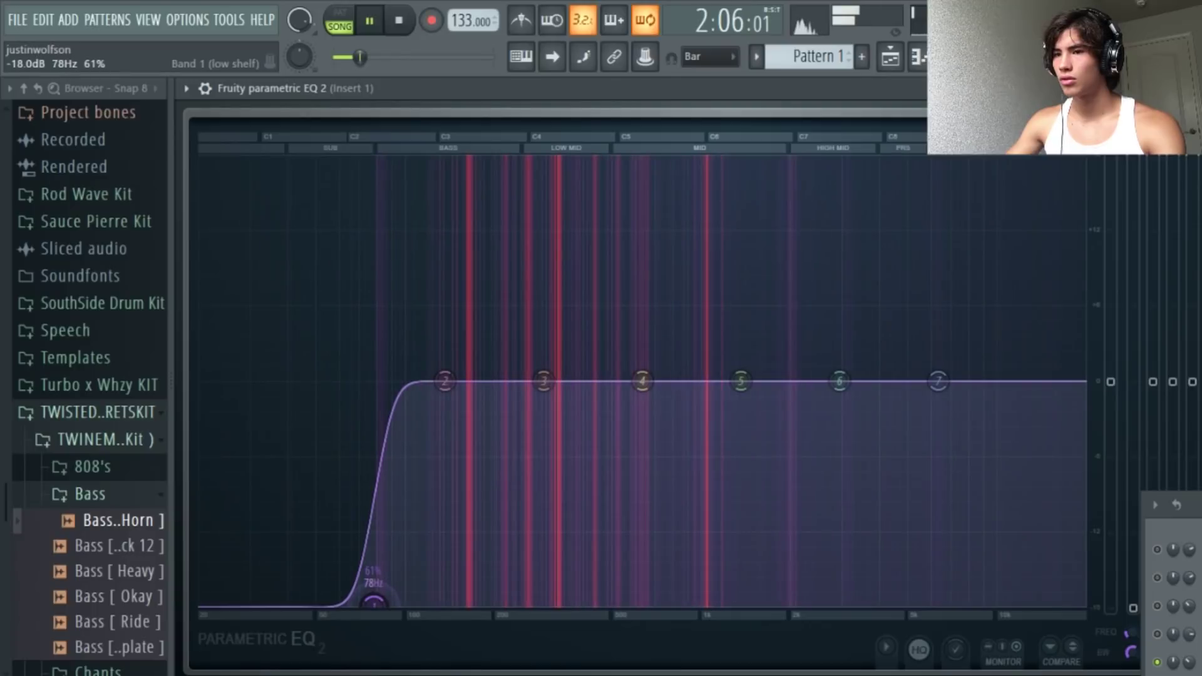
pyautogui.moveTo(374, 604); pyautogui.dragTo(356, 604)
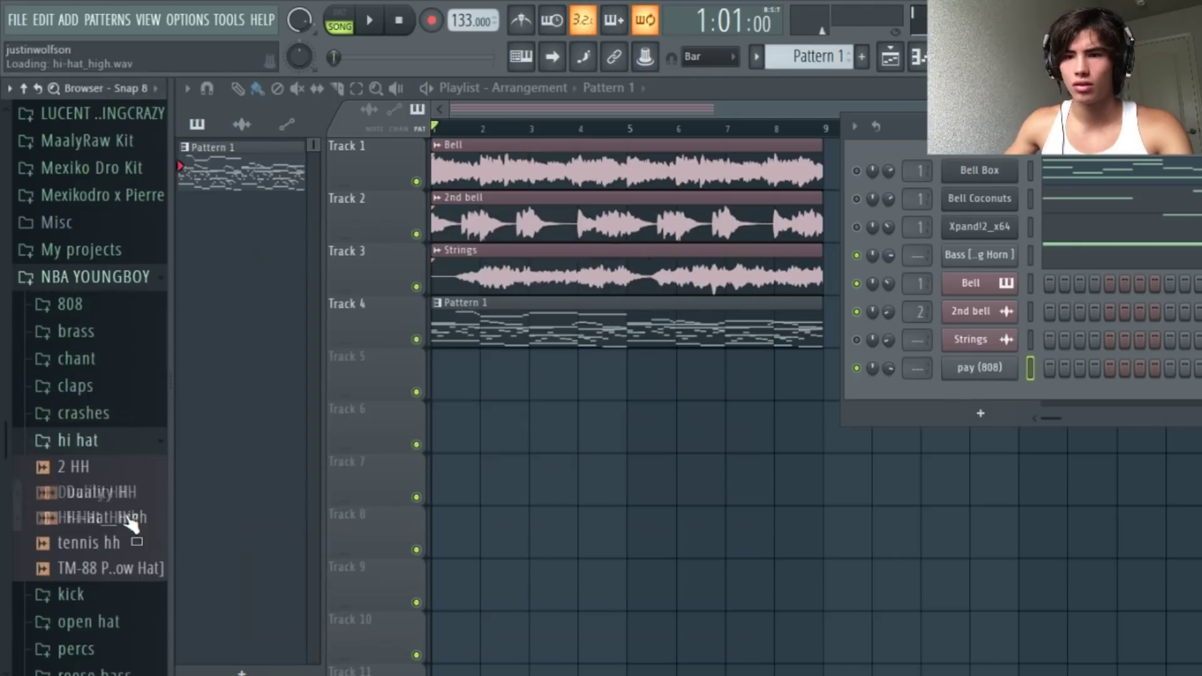
# Add the Hi-Hat_High and Snare [ Three ] samples as new channels, and increase the snare's boost
pyautogui.moveTo(139, 525); pyautogui.dragTo(967, 397)
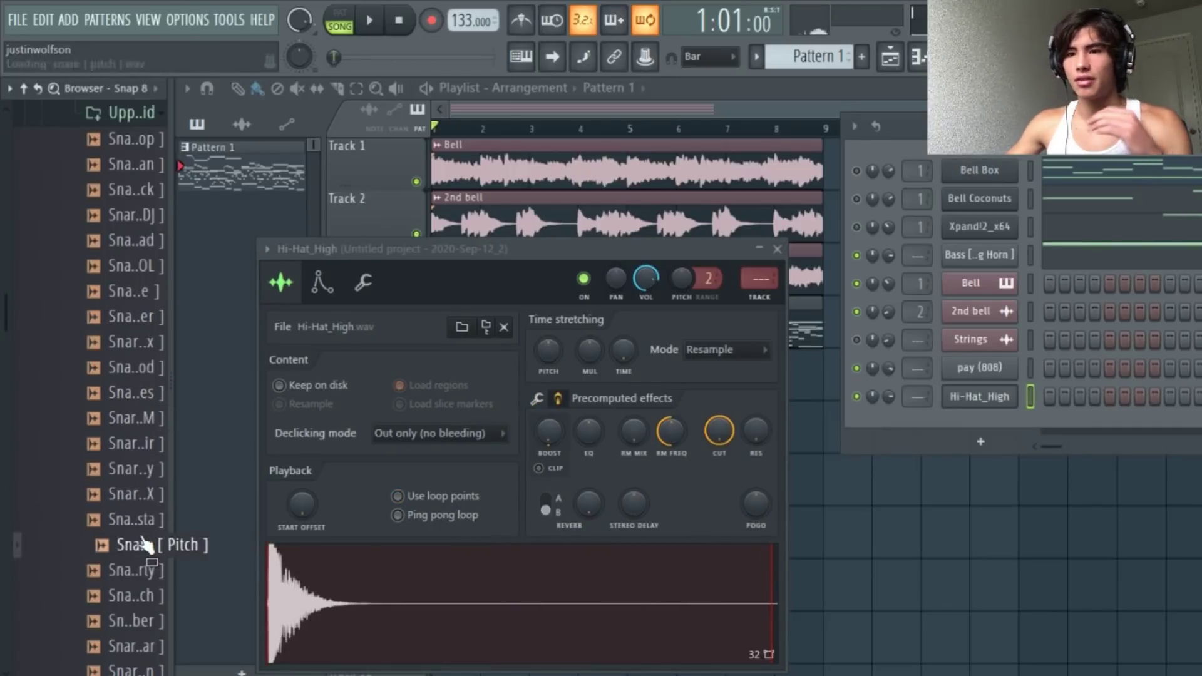
pyautogui.click(157, 497)
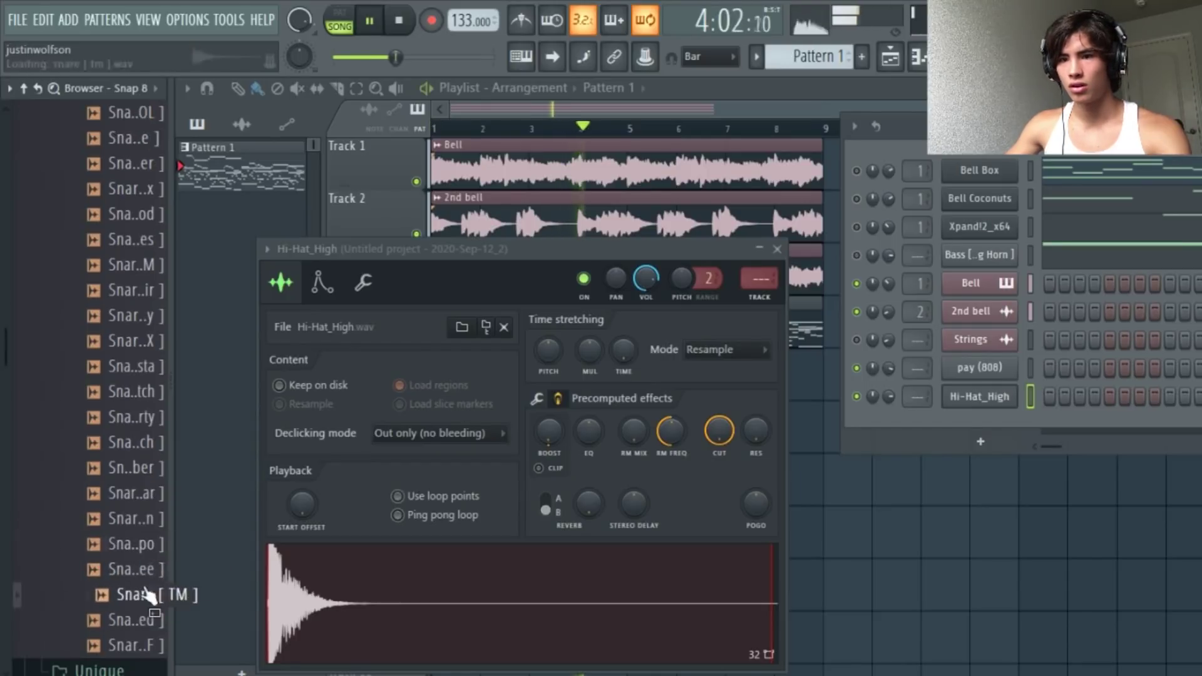
pyautogui.moveTo(875, 482); pyautogui.dragTo(977, 432)
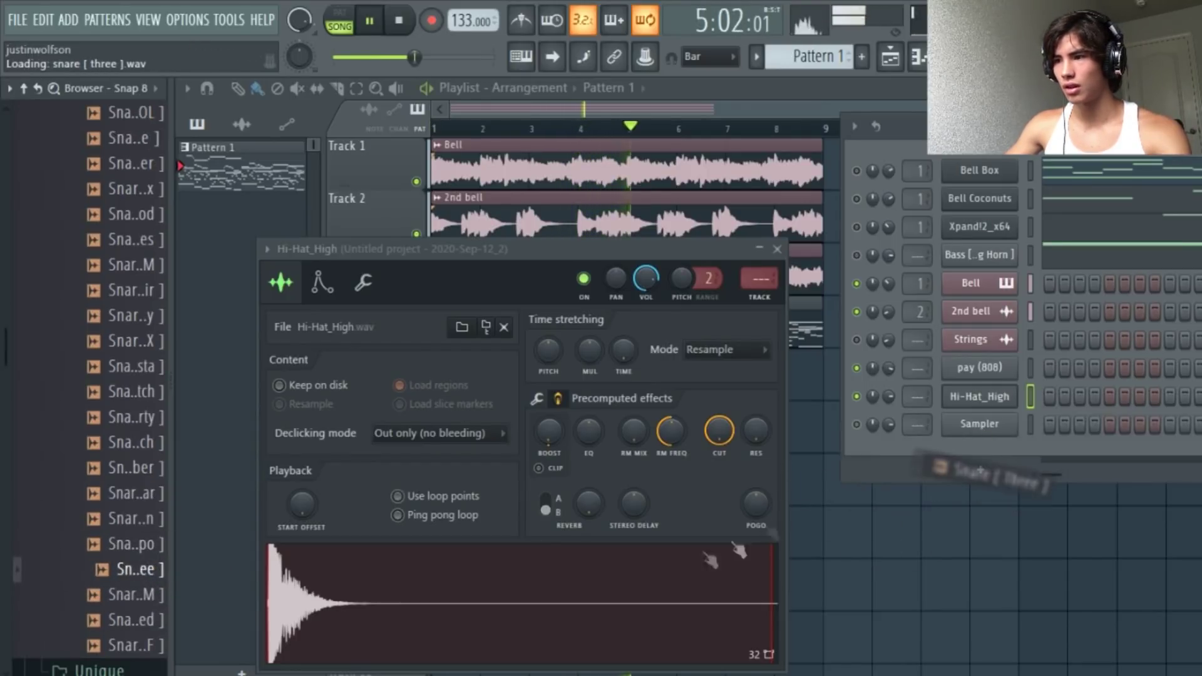
pyautogui.click(582, 424)
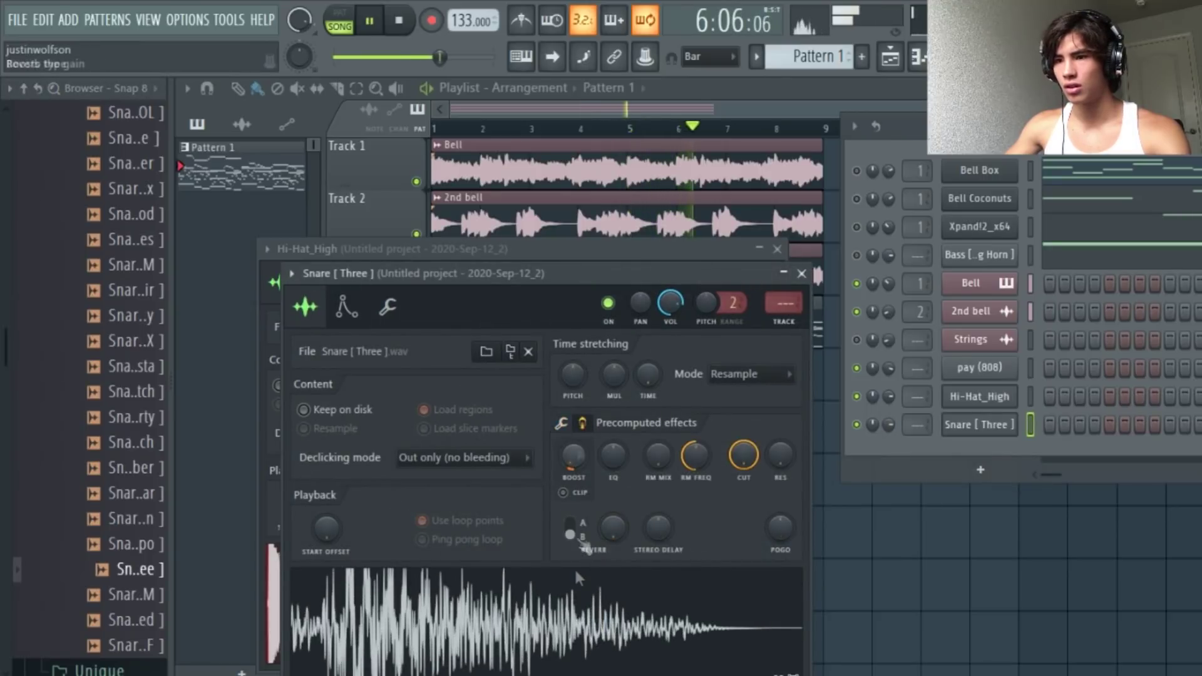
pyautogui.moveTo(579, 455); pyautogui.dragTo(580, 442)
pyautogui.click(606, 613)
pyautogui.click(151, 618)
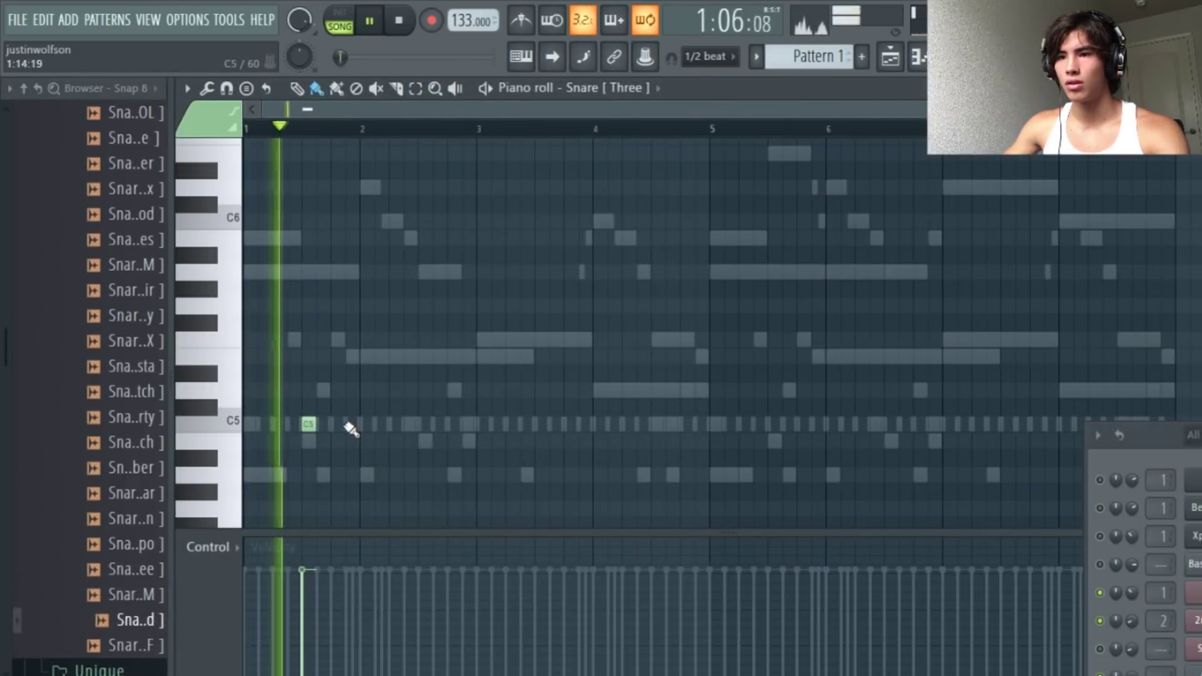
# Add C5 snare hits late in bar 1, mid bar 2, mid and late bar 3, and early and mid bar 4
pyautogui.click(352, 423)
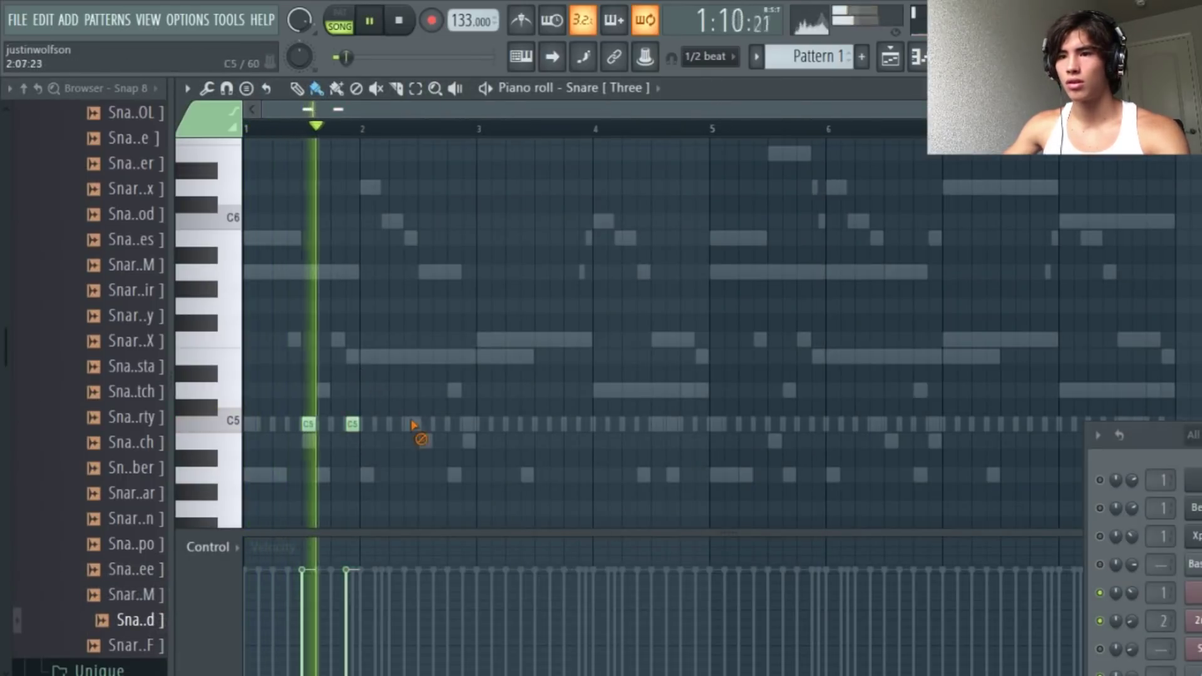
pyautogui.click(425, 424)
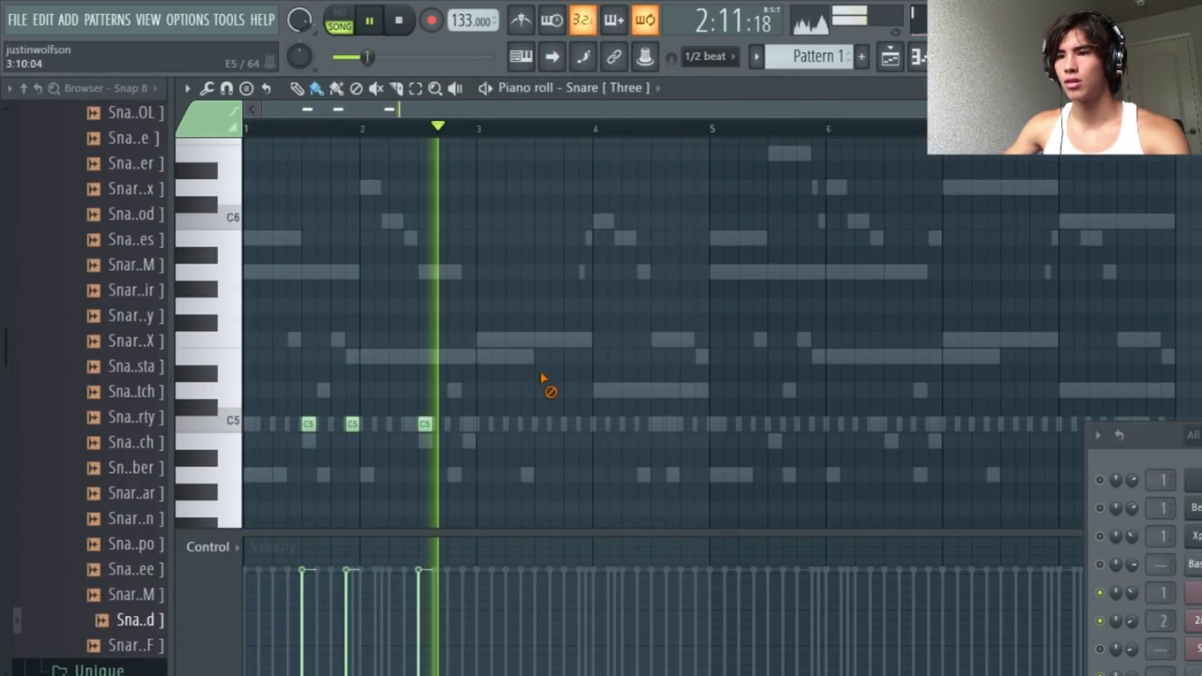
pyautogui.click(541, 424)
pyautogui.click(584, 424)
pyautogui.click(614, 424)
pyautogui.click(658, 424)
# Duplicate the four-bar snare pattern into bars 5 to 8
pyautogui.moveTo(712, 133); pyautogui.dragTo(248, 134)
pyautogui.hotkey('ctrl', 'b')
pyautogui.keyDown('ctrl'); pyautogui.click(812, 130); pyautogui.keyUp('ctrl')
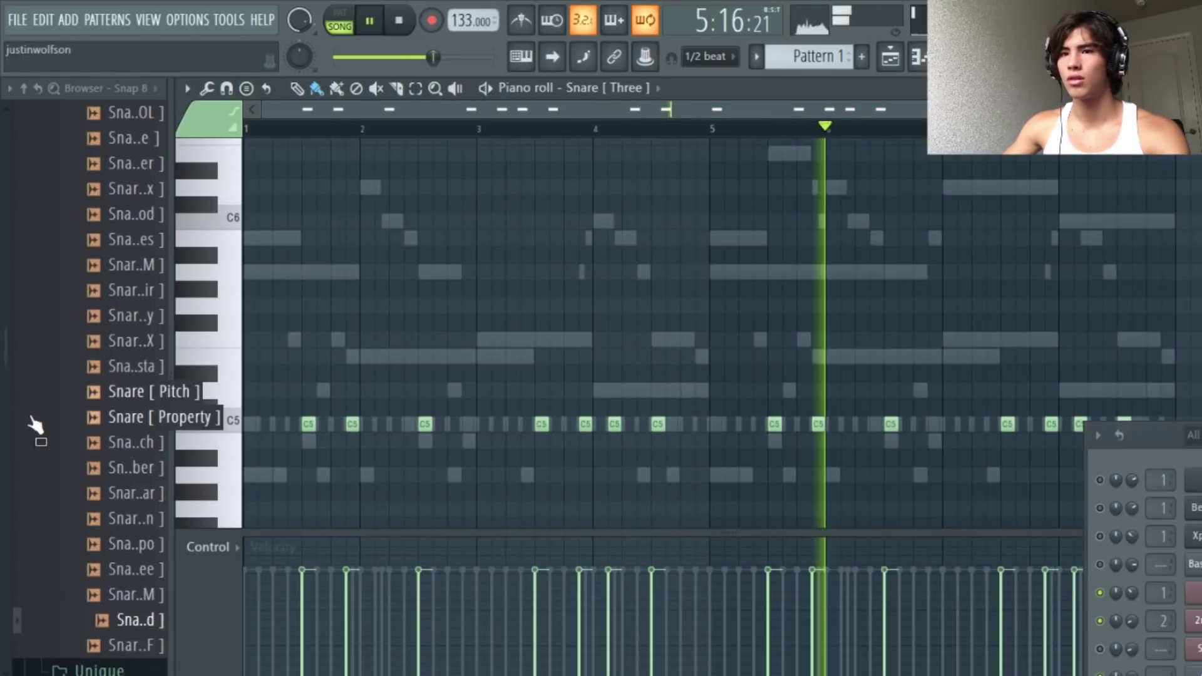
# Collapse the Snare folder and the 1. FM Drumkit [Ardist] folder in the browser
pyautogui.scroll(15, 31, 420)
pyautogui.click(72, 558)
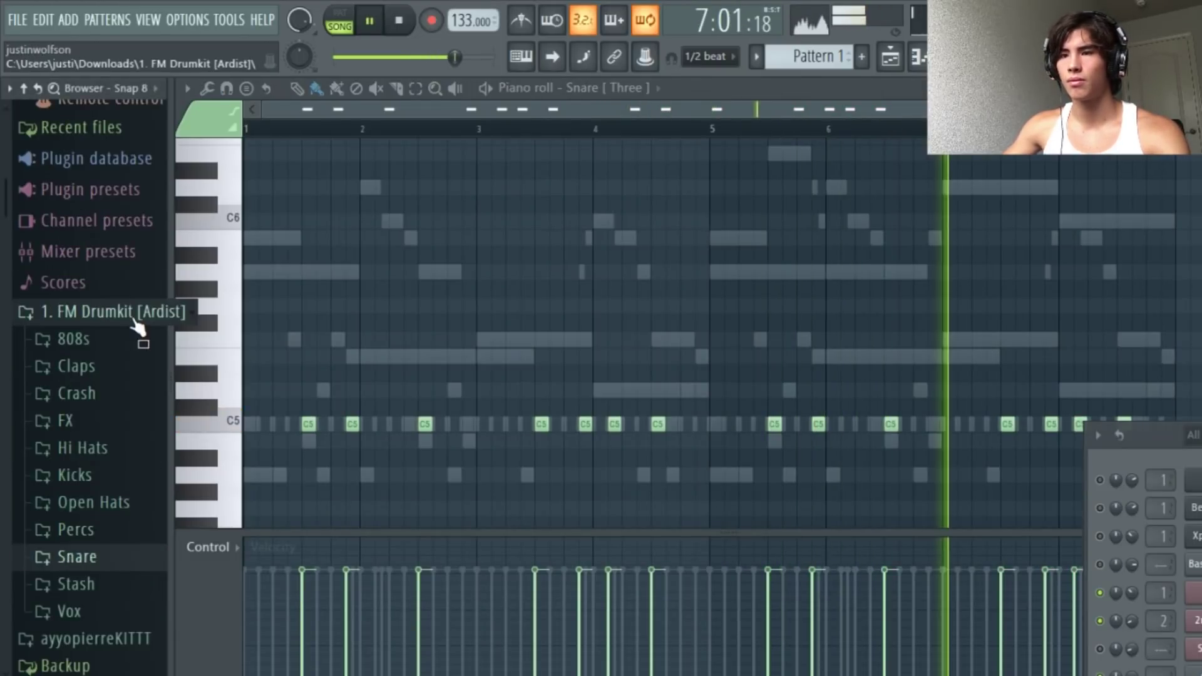
pyautogui.click(133, 317)
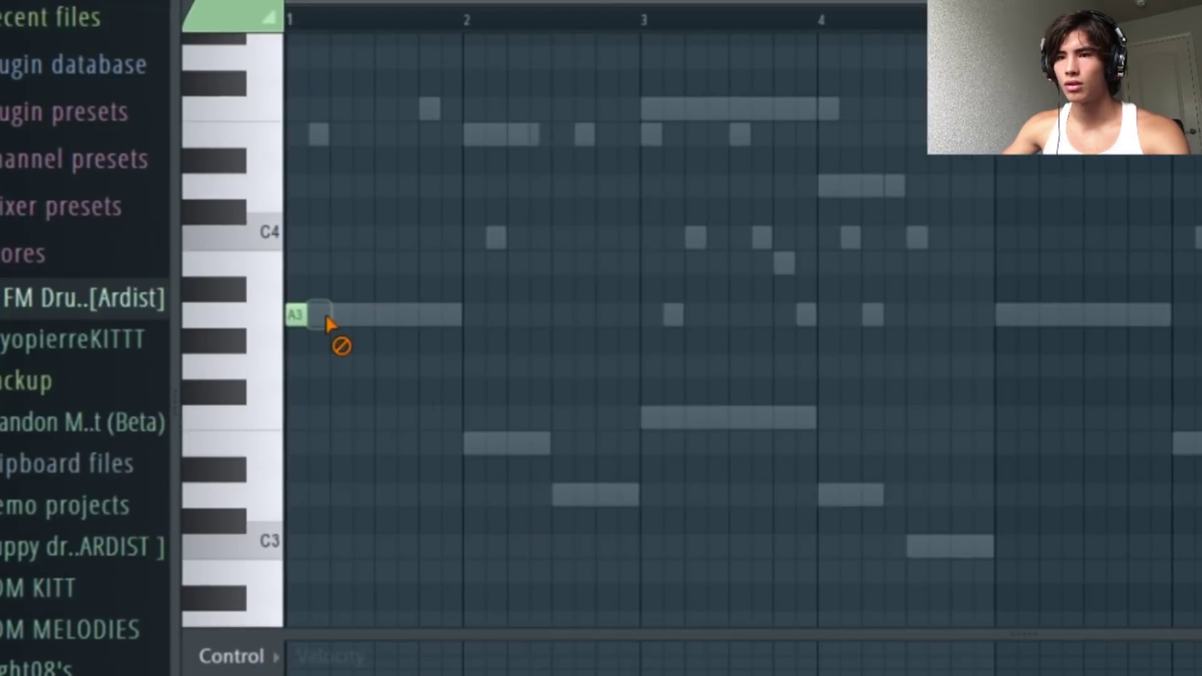
# Place 808 hits along the ghost bass notes: A3 in bar 1, E3 and D3 in bar 2, three F3 in bar 3, D3 and C3 in bar 4
pyautogui.click(360, 314)
pyautogui.click(420, 315)
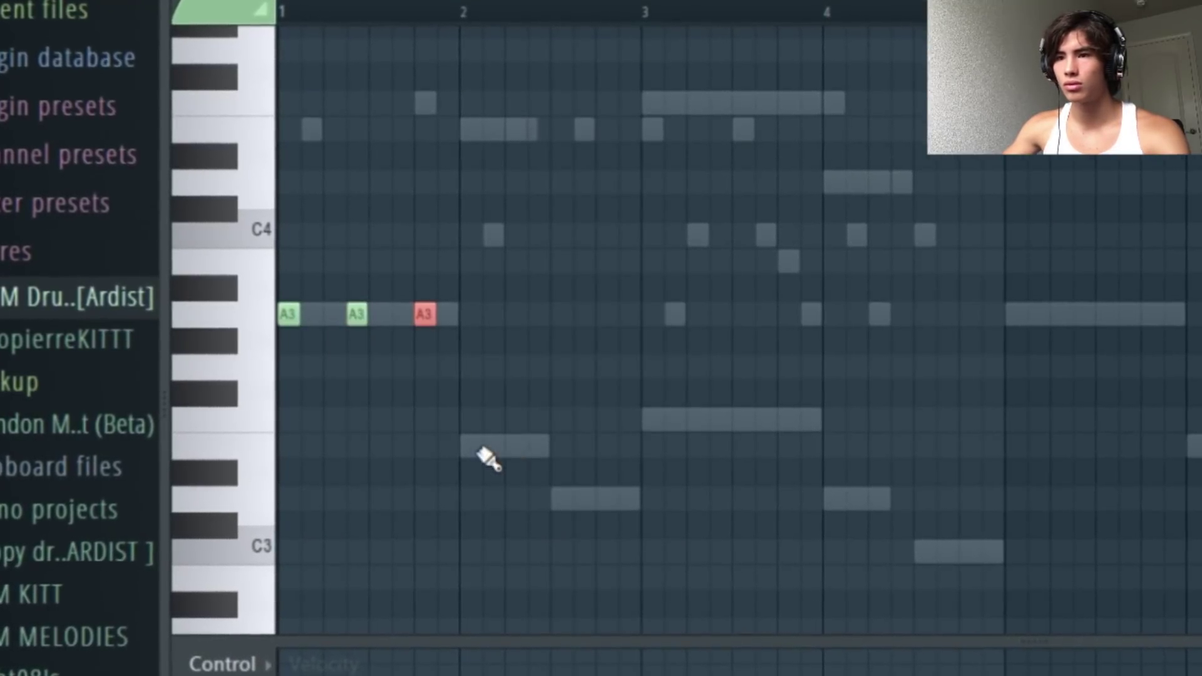
pyautogui.click(510, 451)
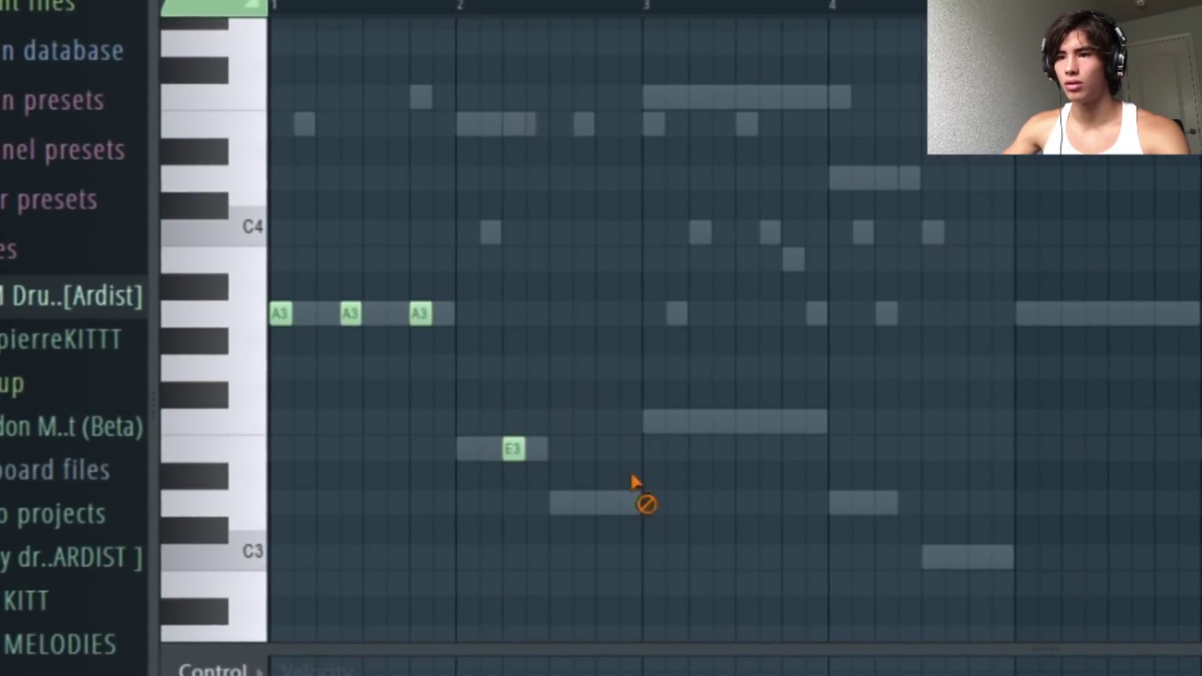
pyautogui.click(582, 506)
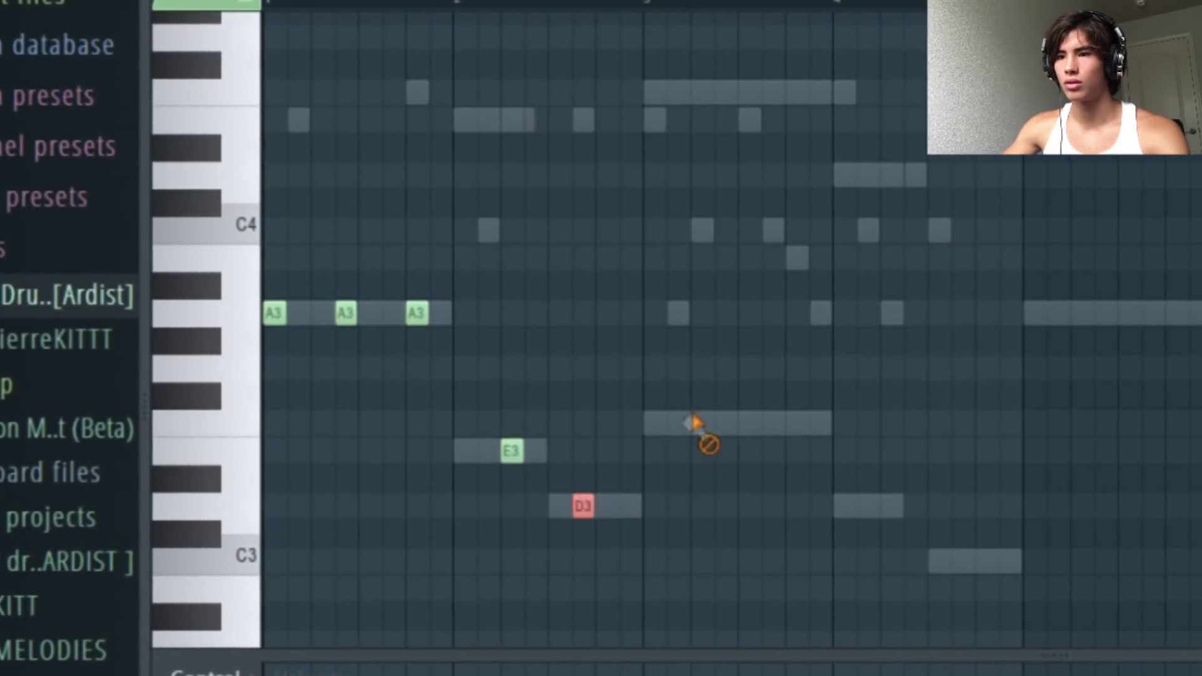
pyautogui.click(654, 423)
pyautogui.click(724, 423)
pyautogui.click(798, 424)
pyautogui.click(897, 509)
pyautogui.click(971, 565)
# Transpose all the 808 notes up two octaves, play the pattern and clear the selection
pyautogui.hotkey('ctrl', 'a')
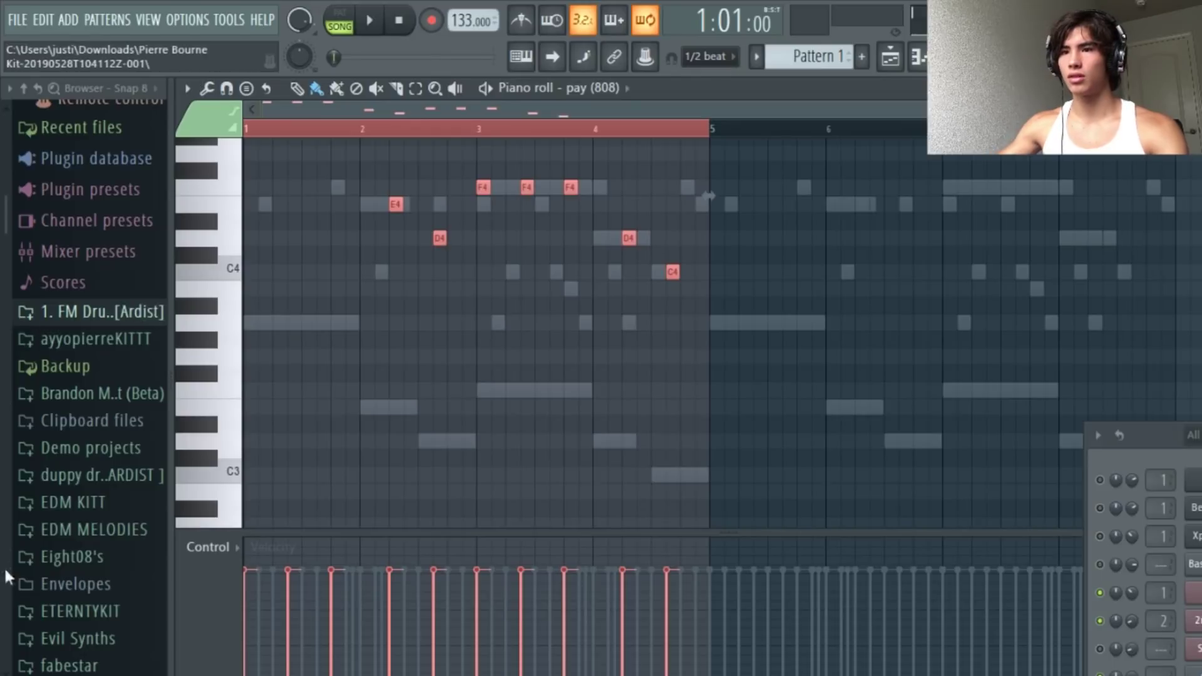
pyautogui.scroll(5, 7, 576)
pyautogui.scroll(4, 510, 469)
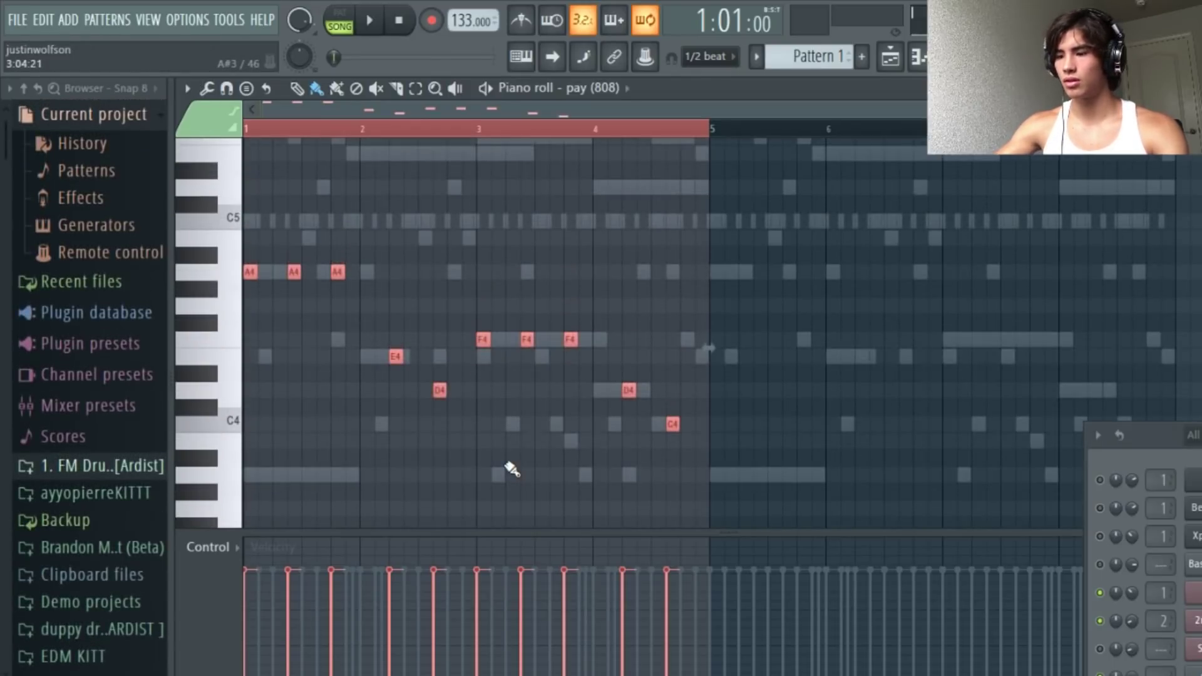
pyautogui.scroll(4, 511, 468)
pyautogui.press('space')
pyautogui.keyDown('ctrl'); pyautogui.click(427, 131); pyautogui.keyUp('ctrl')
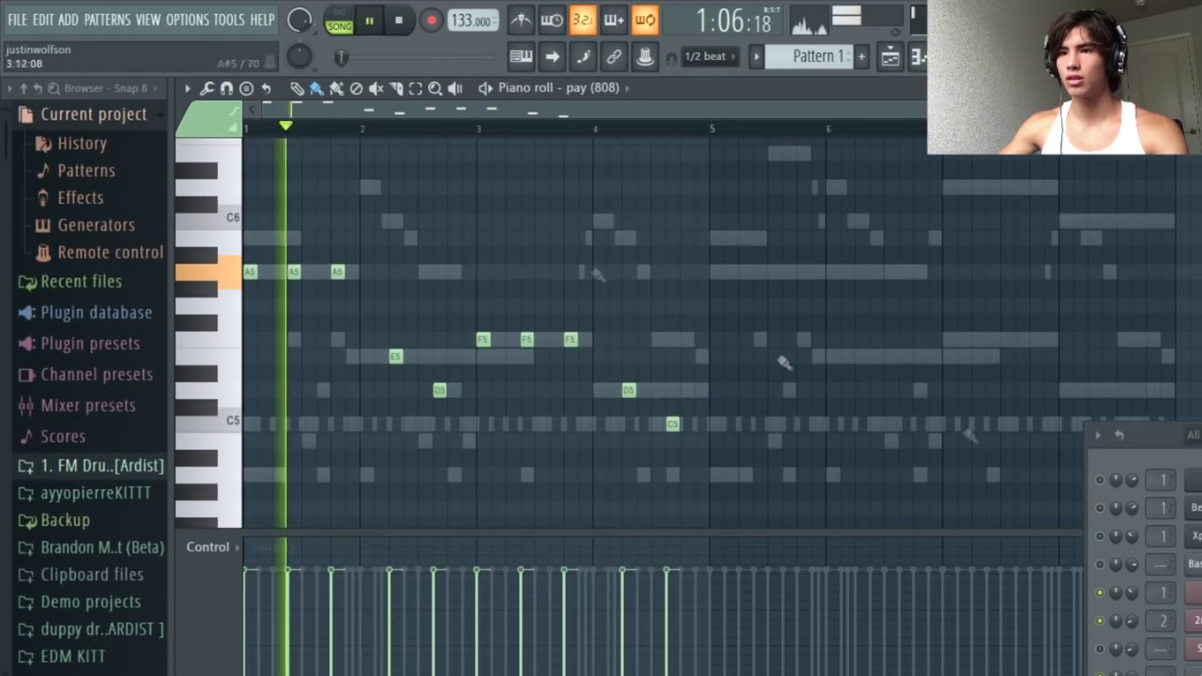
# Delete the middle A5 note of the 808 line in bar 1
pyautogui.moveTo(1170, 442); pyautogui.dragTo(1016, 189)
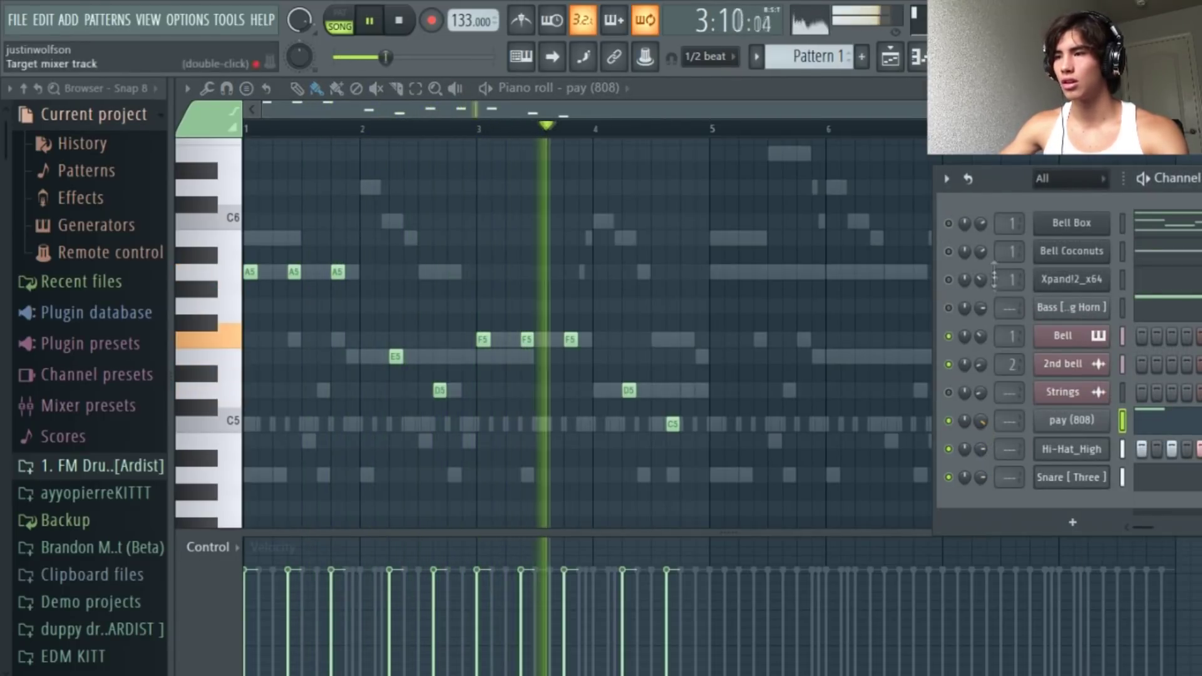
pyautogui.moveTo(1003, 188); pyautogui.dragTo(1201, 363)
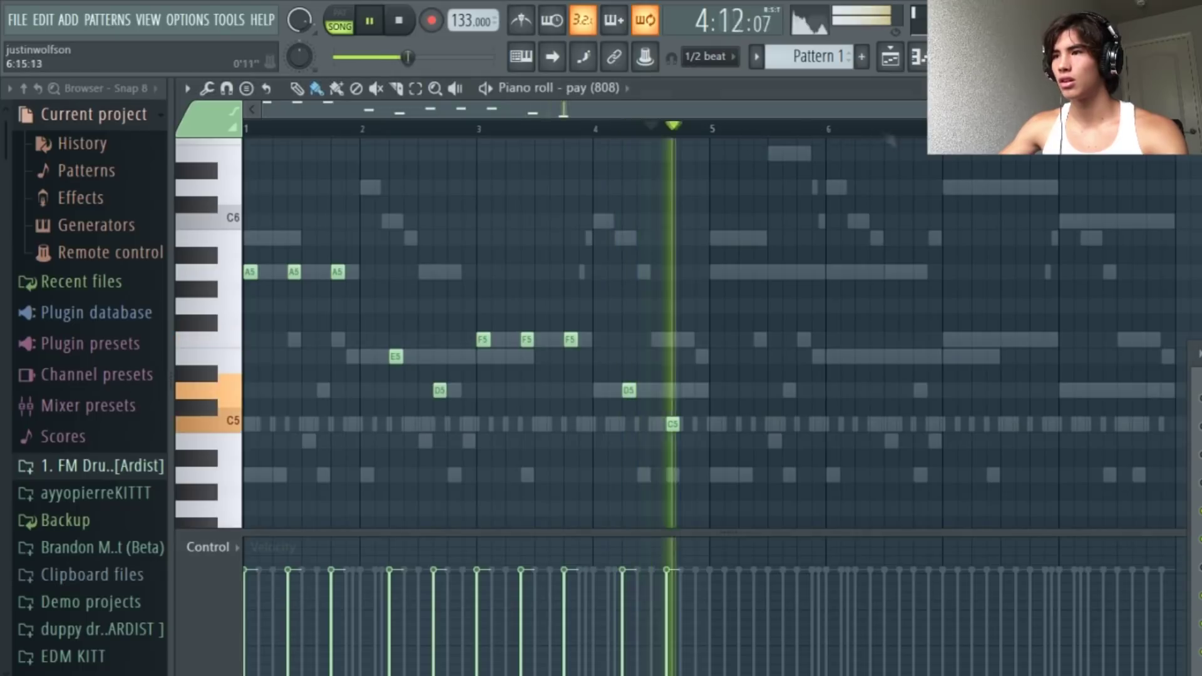
pyautogui.scroll(1, 713, 332)
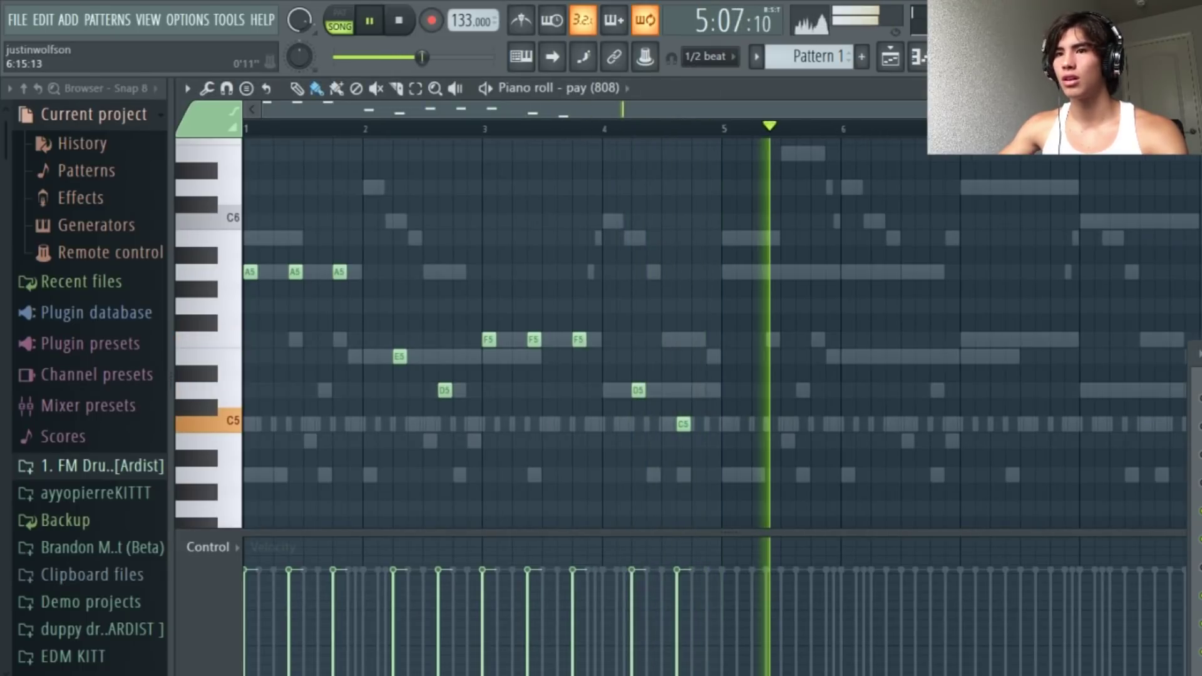
pyautogui.scroll(2, 339, 268)
pyautogui.rightClick(330, 271)
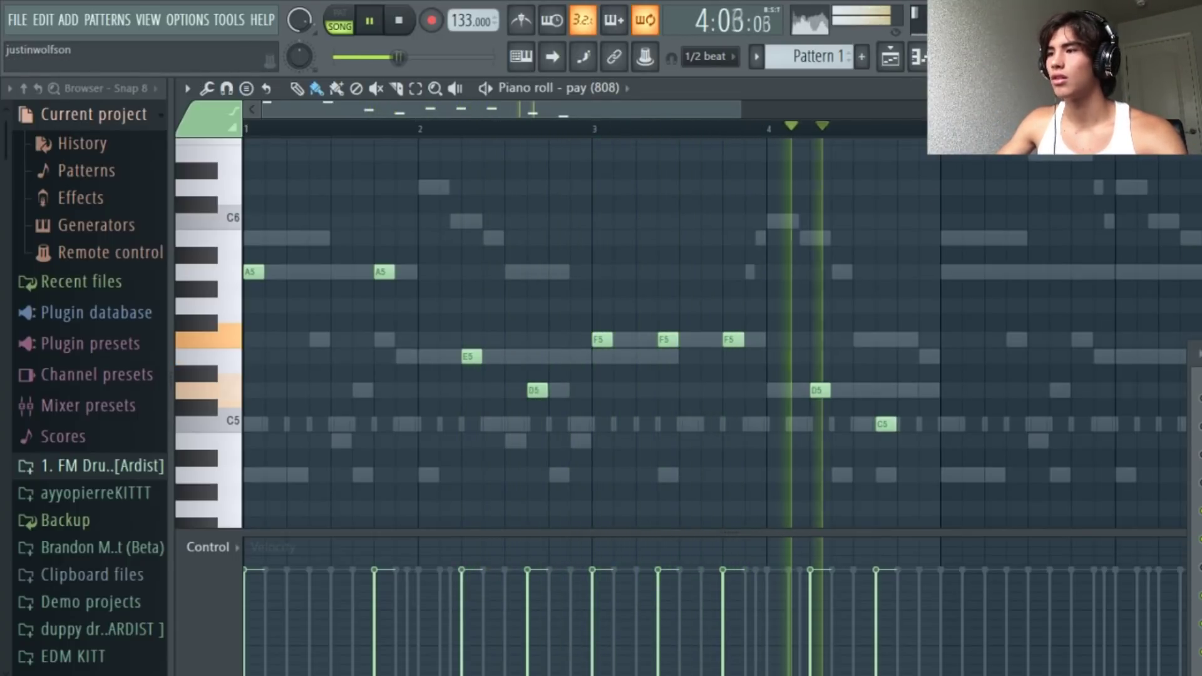
# Lower the two bar 1 notes of the 808 line an octave to A4 and delete the middle F5 note in bar 3
pyautogui.press('F6')
pyautogui.moveTo(413, 265); pyautogui.dragTo(71, 285)
pyautogui.hotkey('ctrl', 'Down')
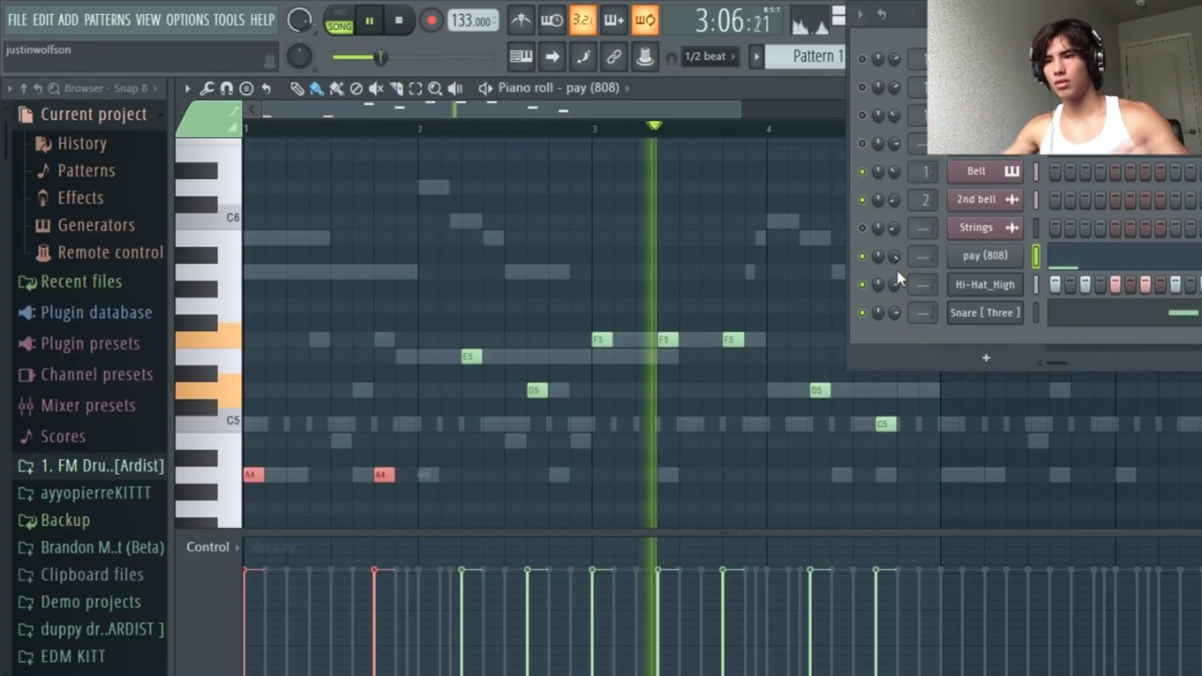
pyautogui.click(920, 15)
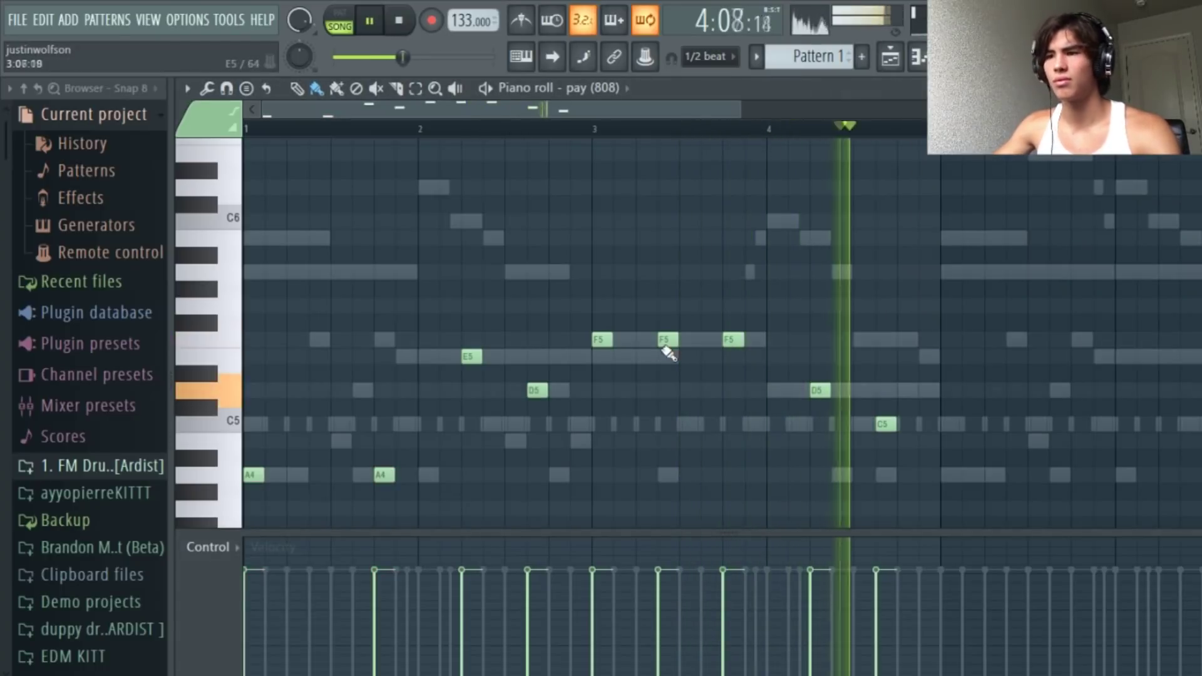
pyautogui.rightClick(665, 339)
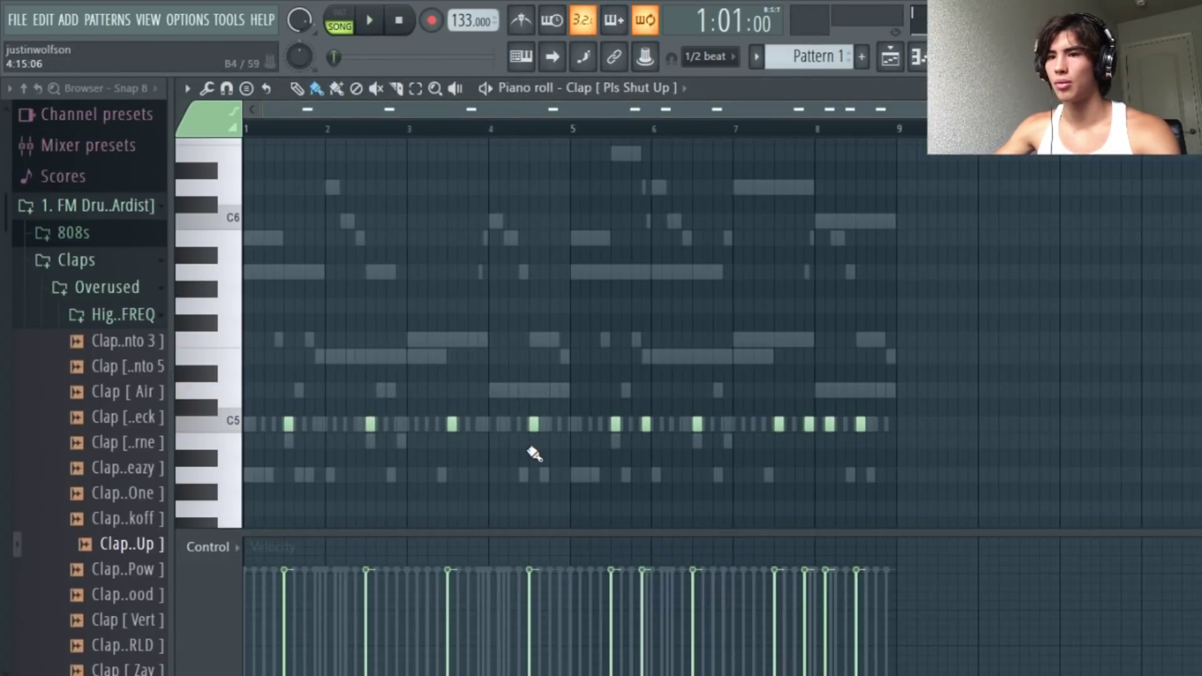
# Delete the extra claps late in bar 5, late in bar 7 and early in bar 8, keeping one clap per bar
pyautogui.rightClick(646, 425)
pyautogui.rightClick(809, 424)
pyautogui.rightClick(830, 425)
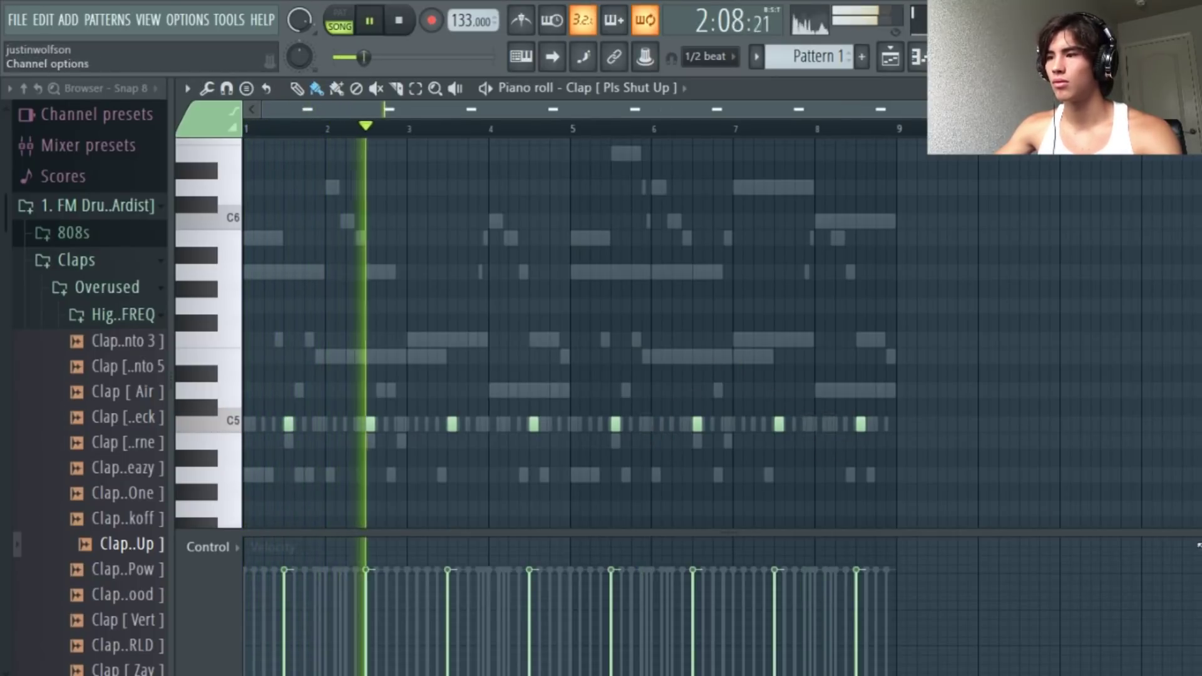
# Add a C6 note to the 808 line at the very end of bar 8, and review the line from the start
pyautogui.press('F6')
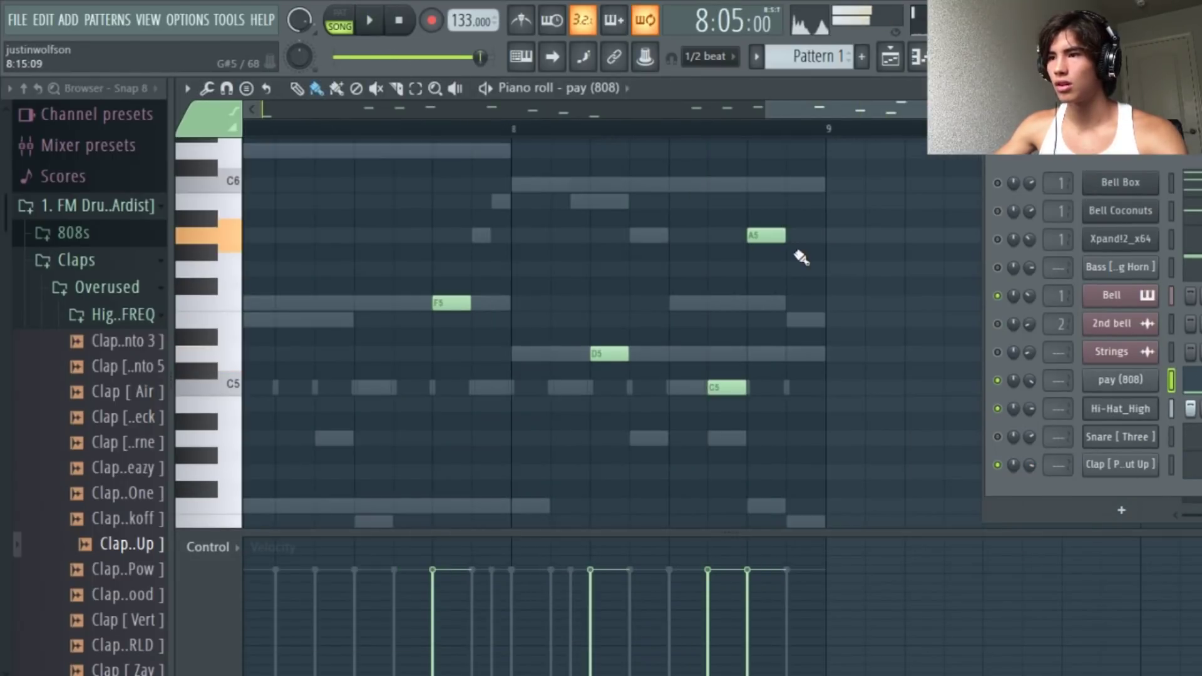
pyautogui.moveTo(811, 236); pyautogui.dragTo(813, 176)
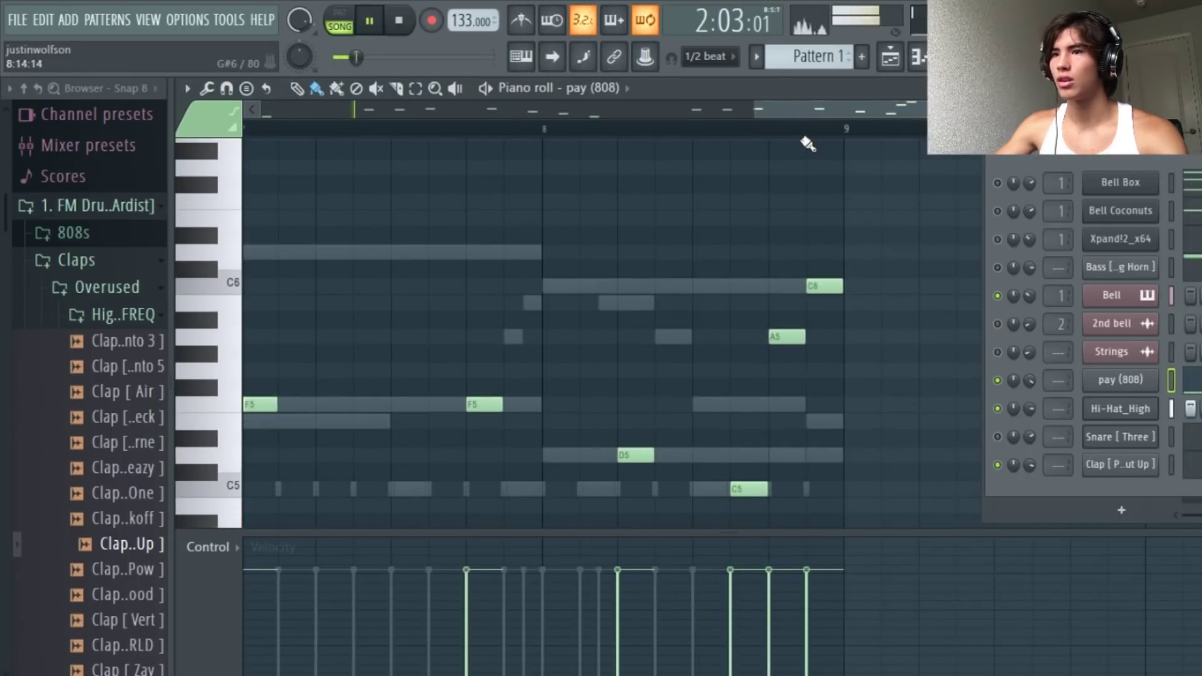
pyautogui.moveTo(805, 112); pyautogui.dragTo(313, 114)
pyautogui.moveTo(550, 113)
pyautogui.mouseDown()
pyautogui.moveTo(1116, 249)
pyautogui.moveTo(1083, 252)
pyautogui.moveTo(823, 177)
pyautogui.mouseUp()
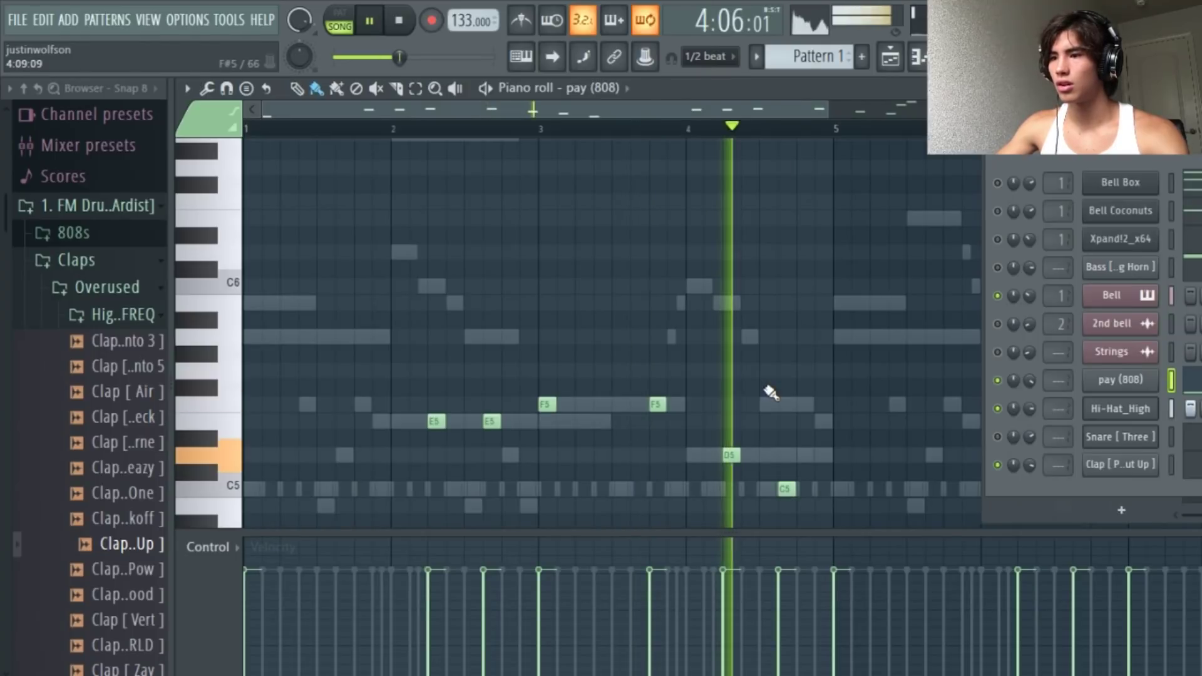
pyautogui.moveTo(772, 110); pyautogui.dragTo(1054, 224)
pyautogui.moveTo(1058, 141); pyautogui.dragTo(1163, 272)
pyautogui.press('F6')
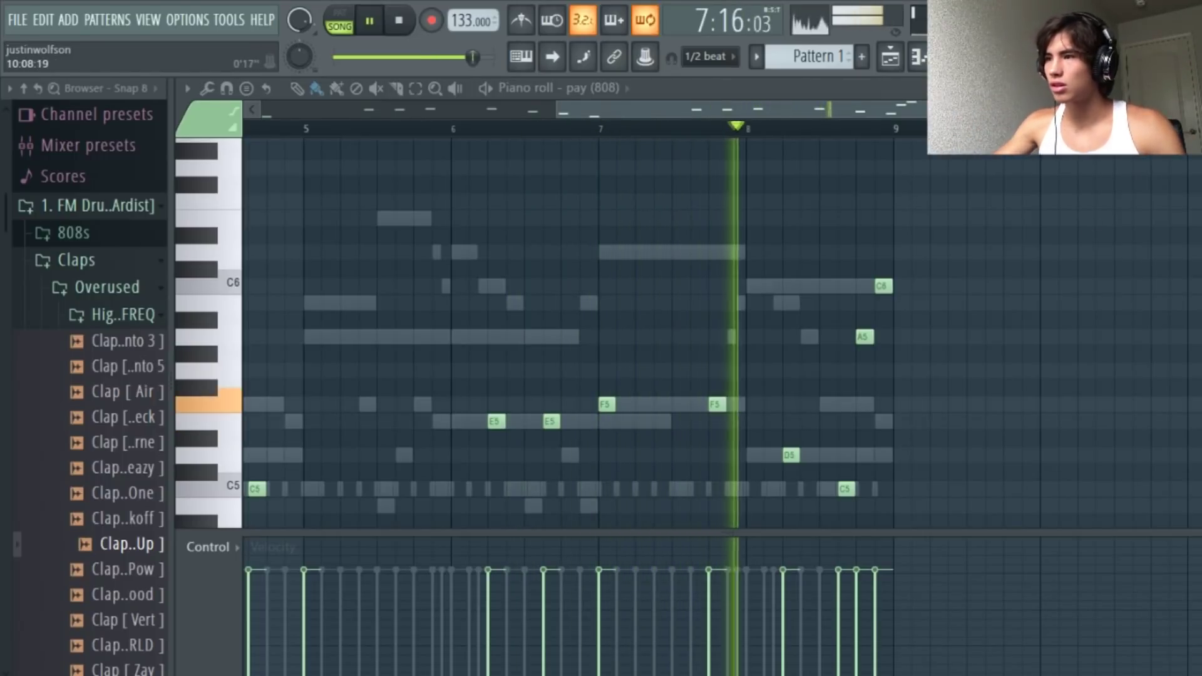
# Delete the Hi-Hat_High hit at the start of bar 4 and set the snap to Bar
pyautogui.scroll(-1, 1063, 261)
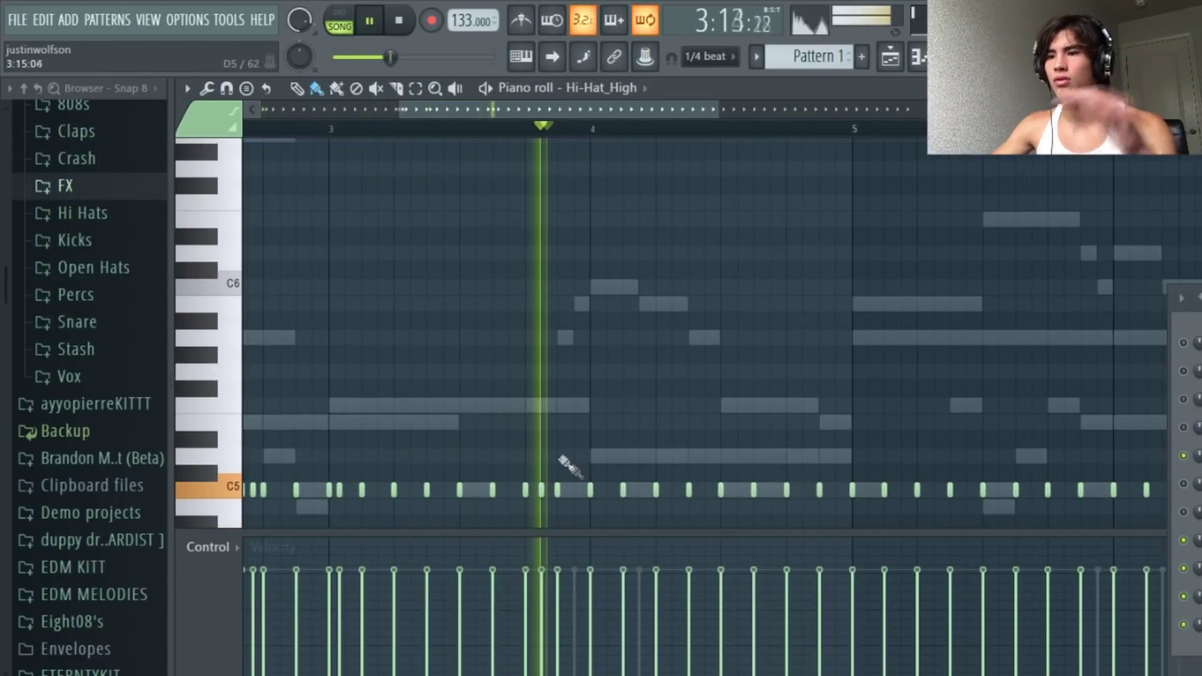
pyautogui.click(510, 133)
pyautogui.rightClick(590, 490)
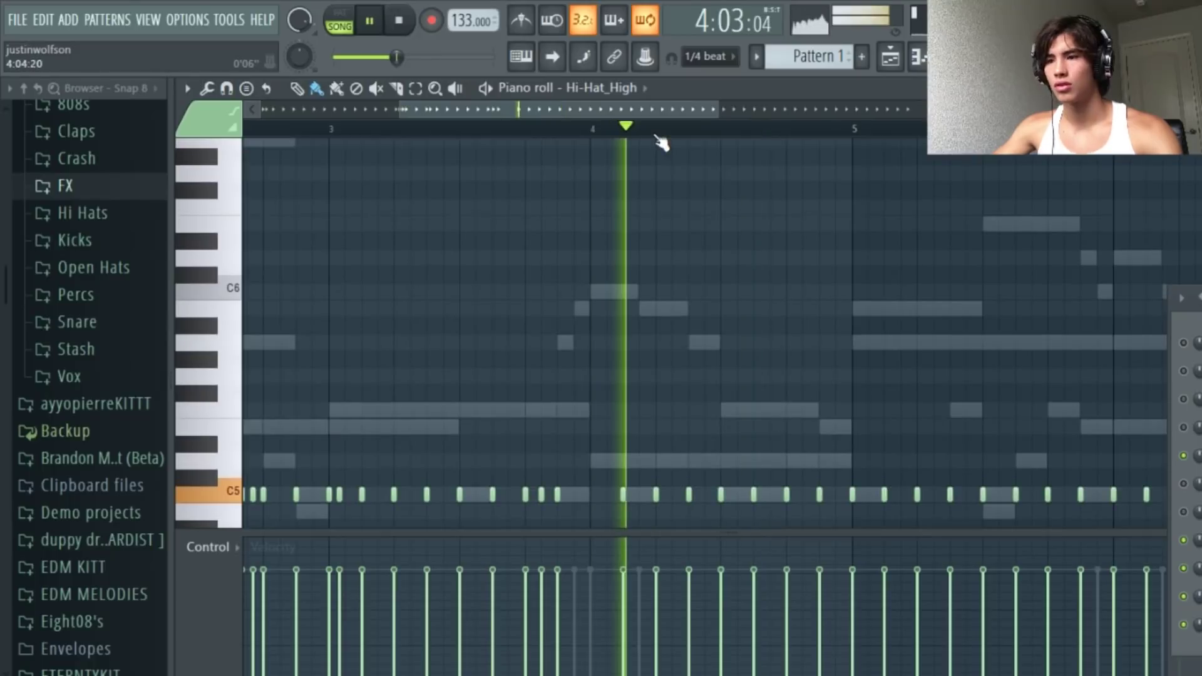
pyautogui.press('space')
pyautogui.click(707, 57)
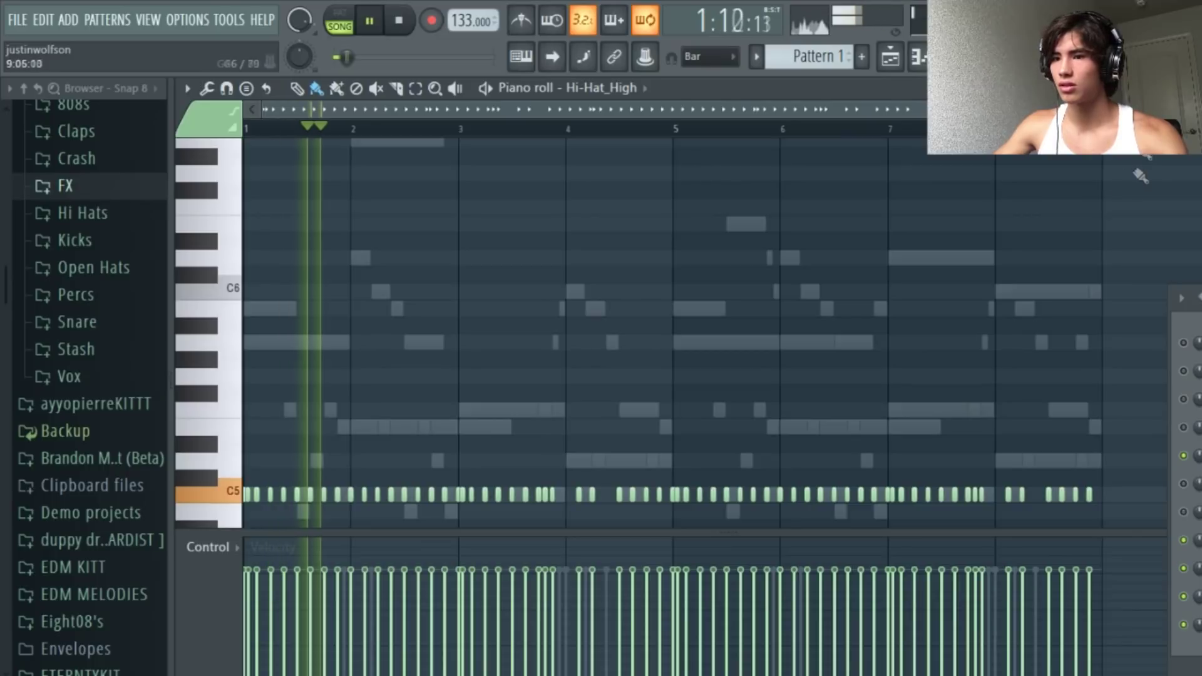
# Open the Open Hat [ DP ] channel in the piano roll and delete its mid-bar hits, keeping one at the start of each bar
pyautogui.scroll(2, 726, 167)
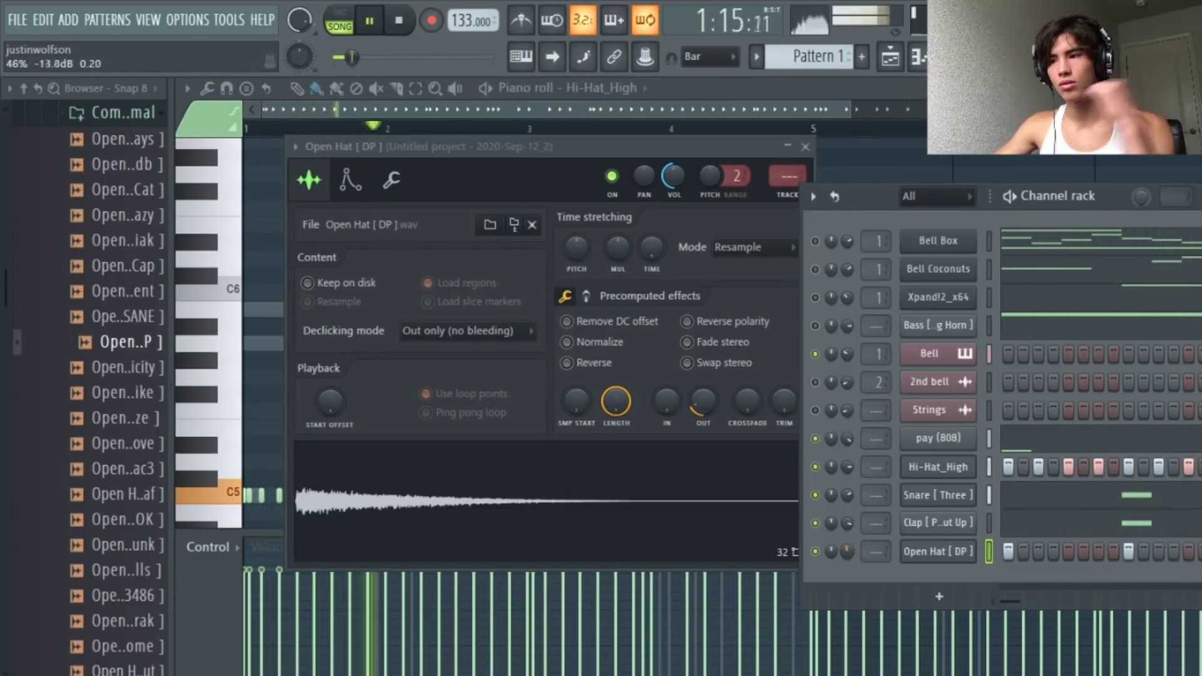
pyautogui.rightClick(936, 561)
pyautogui.click(976, 453)
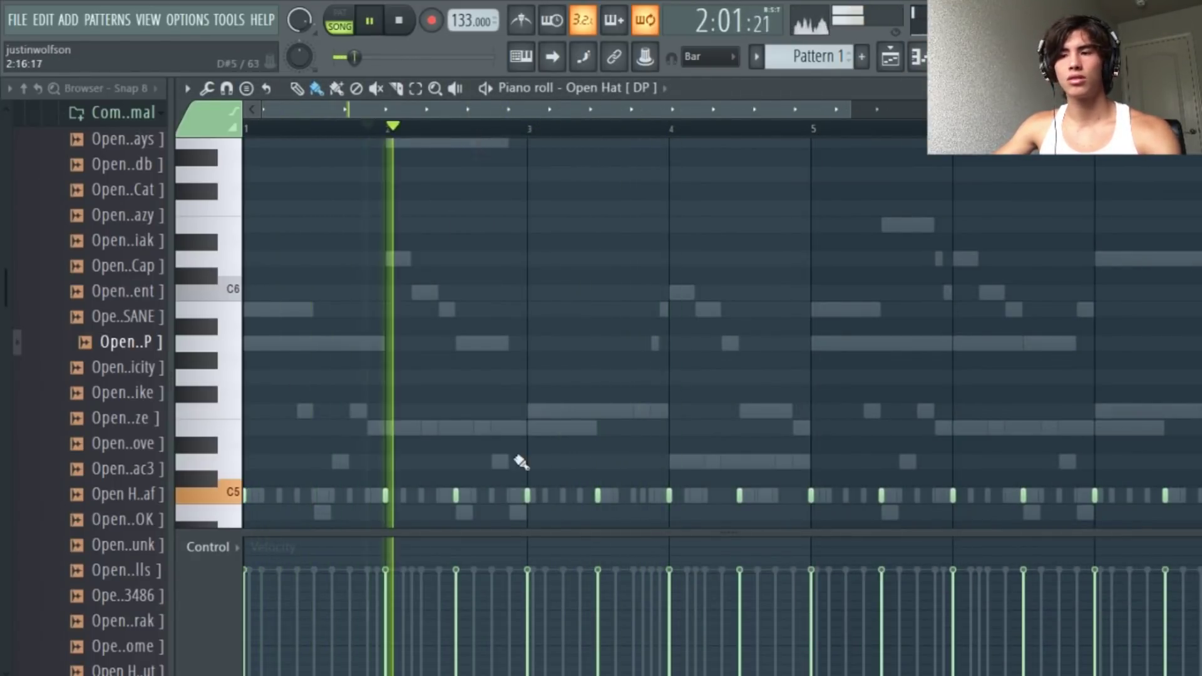
pyautogui.rightClick(457, 495)
pyautogui.rightClick(597, 495)
pyautogui.rightClick(739, 497)
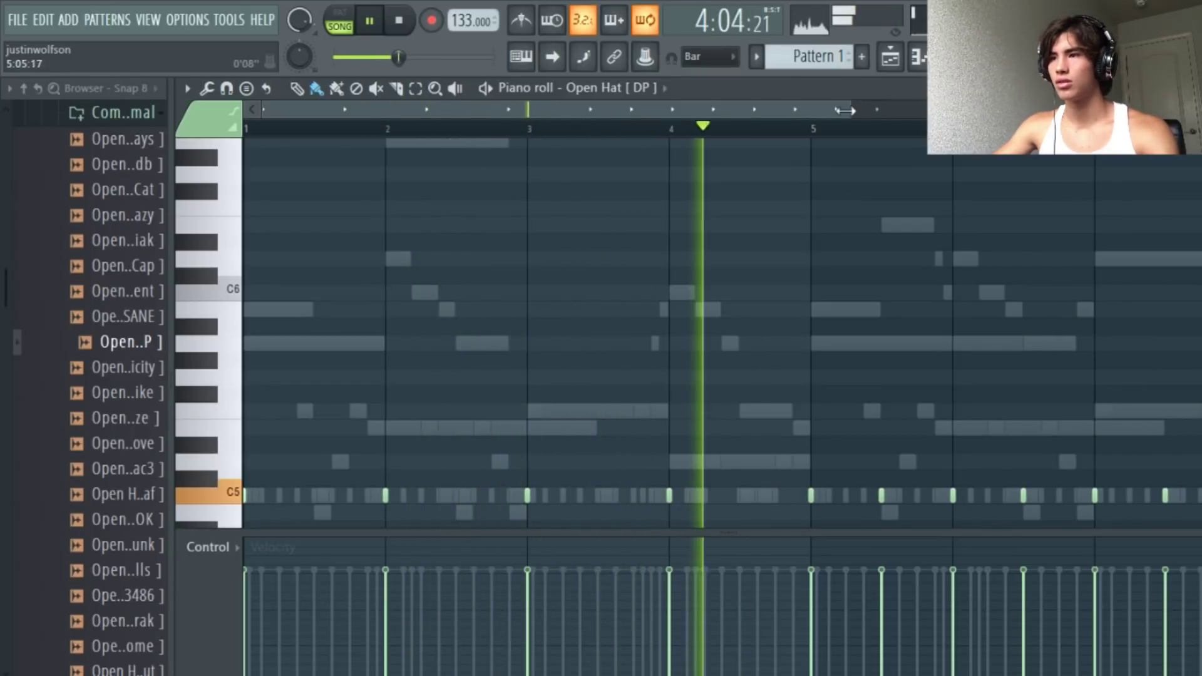
pyautogui.scroll(-2, 872, 428)
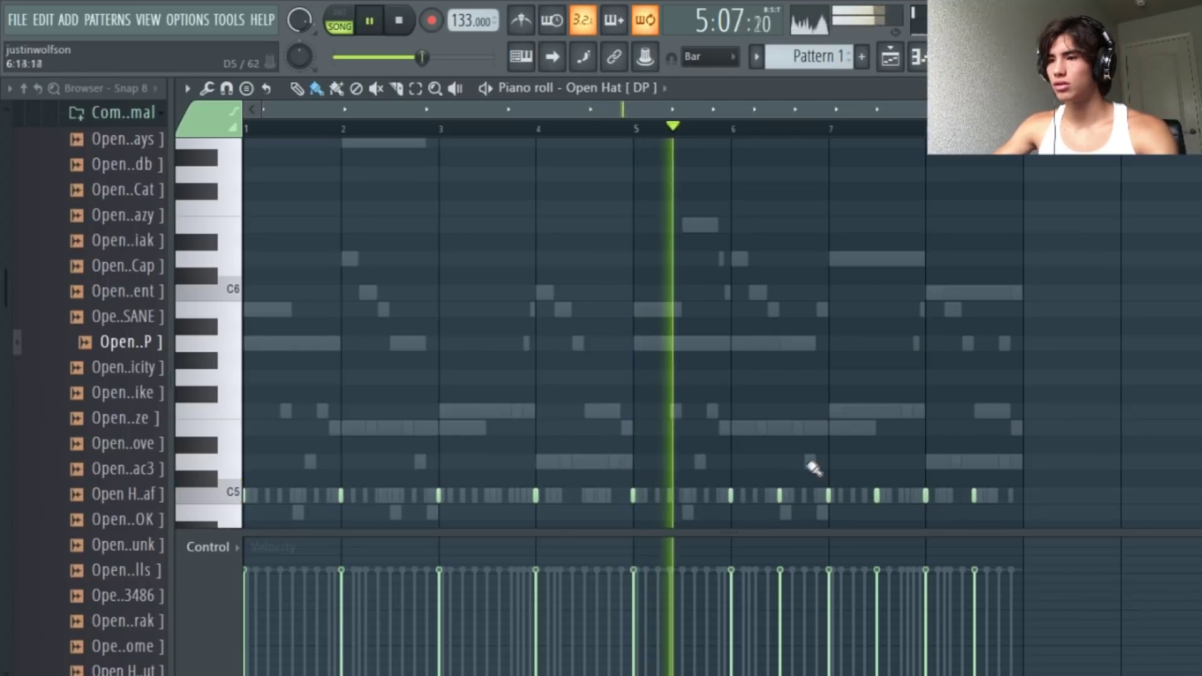
pyautogui.rightClick(780, 495)
pyautogui.rightClick(877, 495)
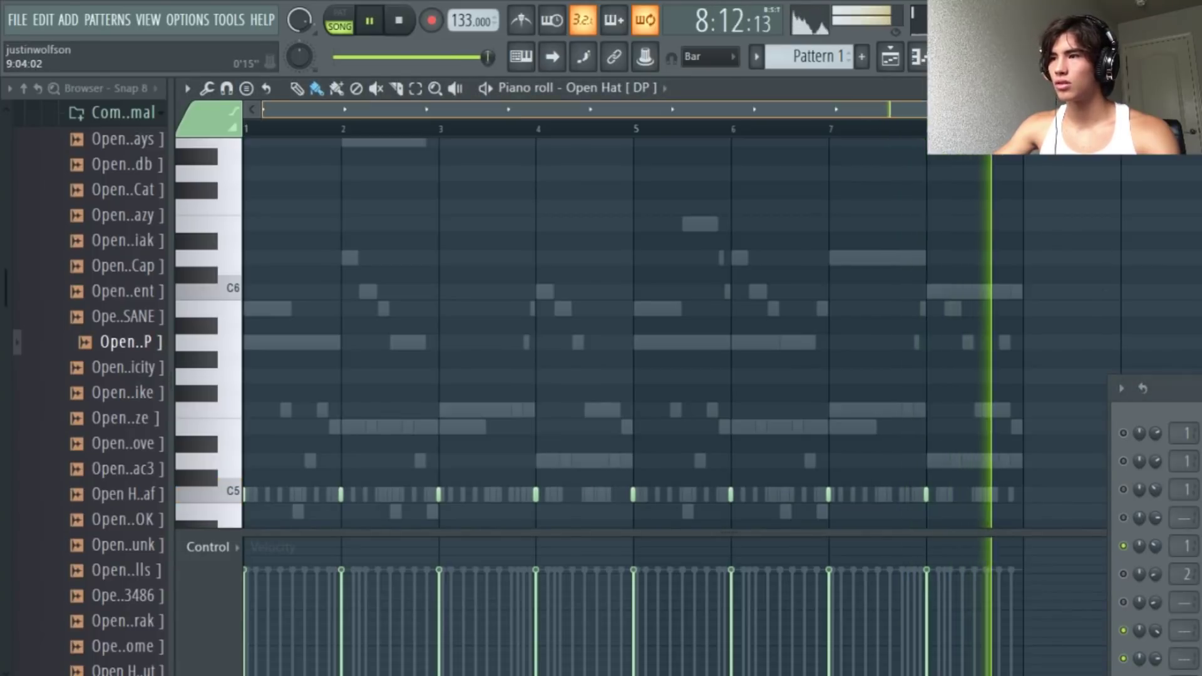
# Set the snap to 1/2 beat and delete the open hat hits starting bars 2, 4, 6 and 8
pyautogui.moveTo(1101, 109); pyautogui.dragTo(735, 67)
pyautogui.click(733, 65)
pyautogui.click(692, 280)
pyautogui.click(457, 494)
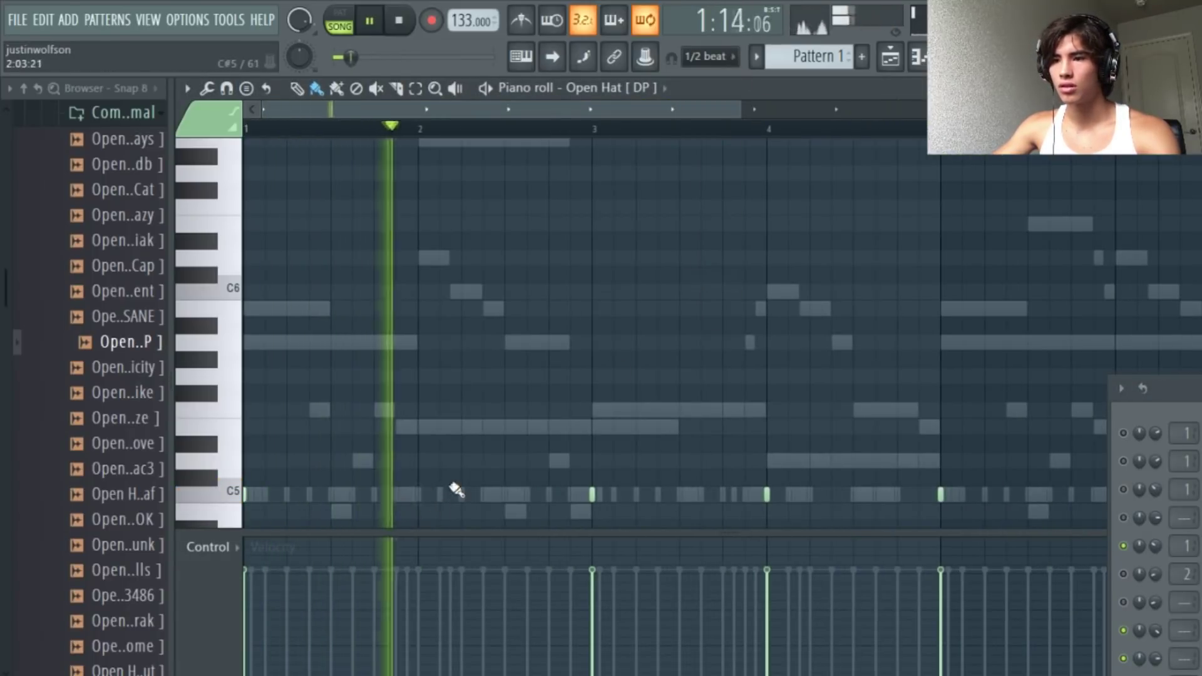
pyautogui.rightClick(461, 495)
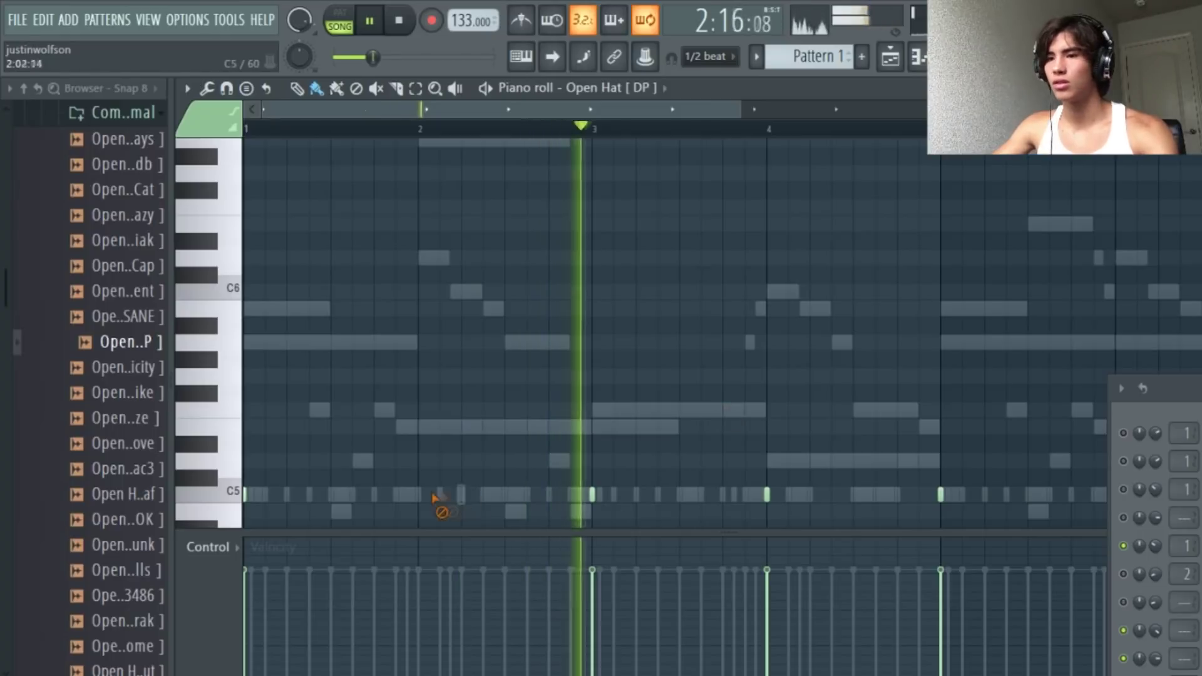
pyautogui.rightClick(767, 494)
pyautogui.moveTo(743, 108); pyautogui.dragTo(1084, 119)
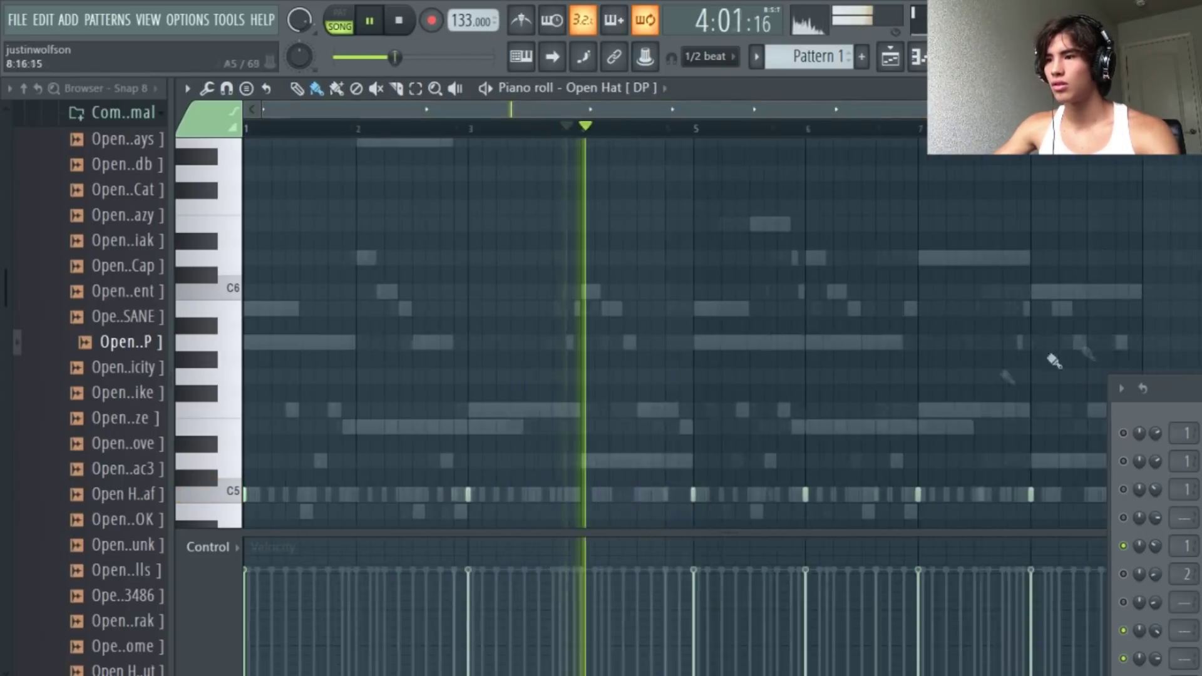
pyautogui.rightClick(752, 494)
pyautogui.rightClick(953, 494)
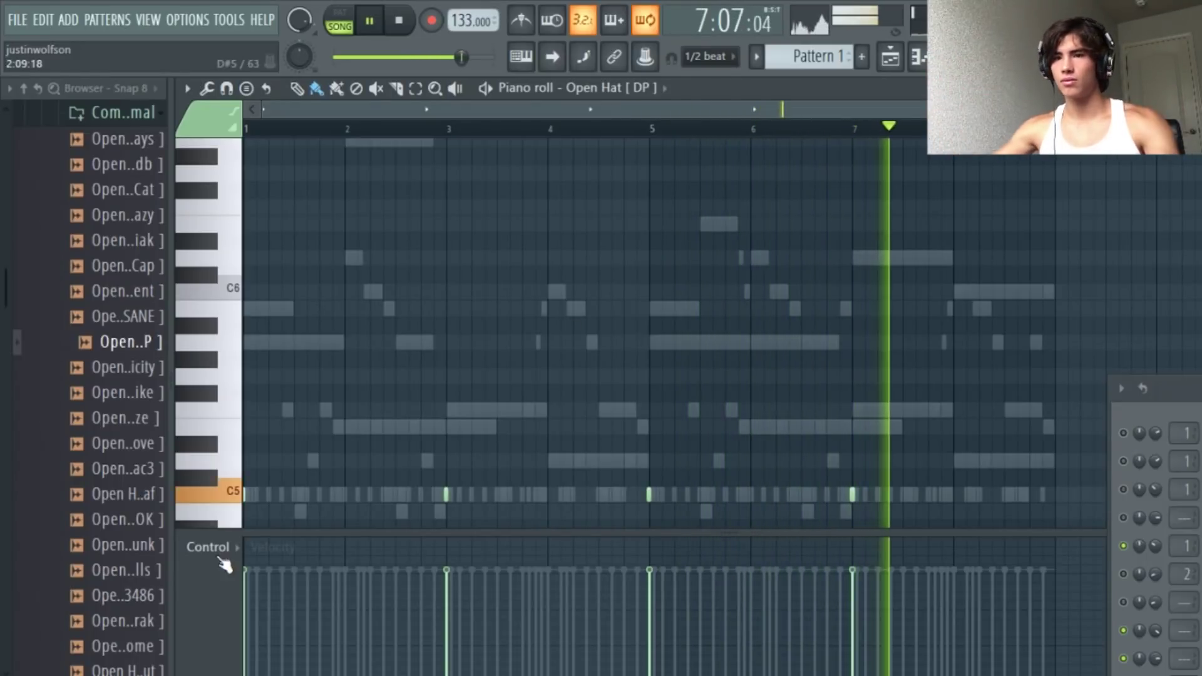
# Add the Perc [ Huncho ] sample as a channel and place a C5 hit three quarters through bar 4
pyautogui.scroll(5, 55, 591)
pyautogui.click(78, 513)
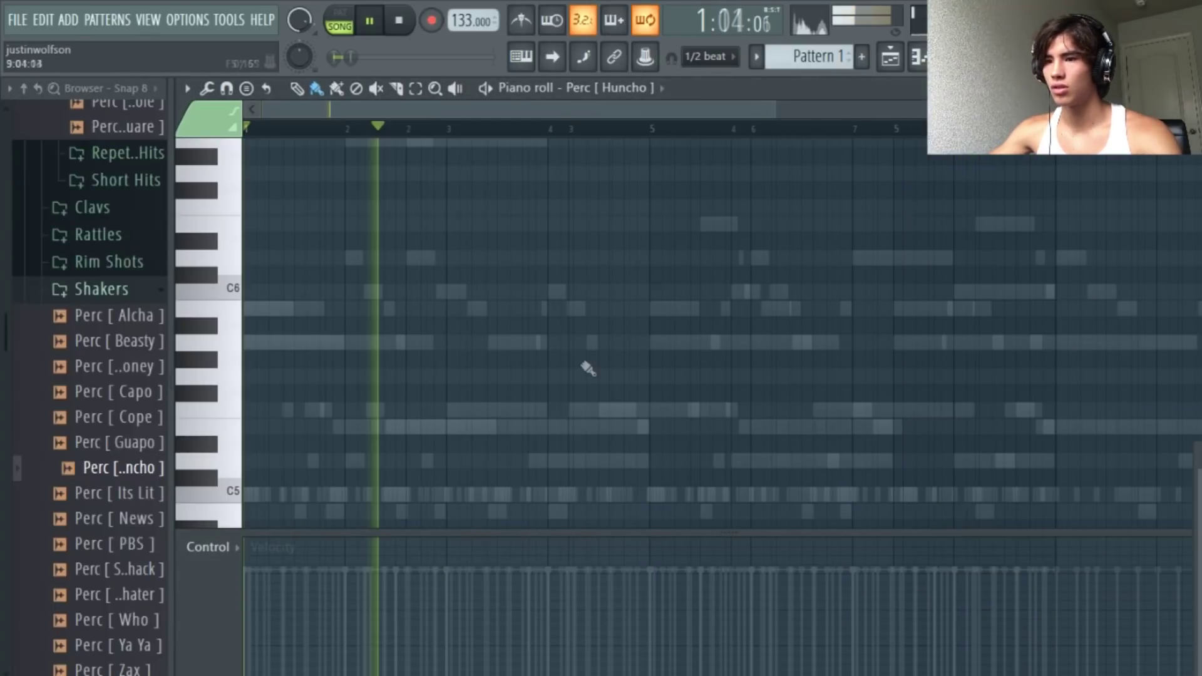
pyautogui.click(854, 499)
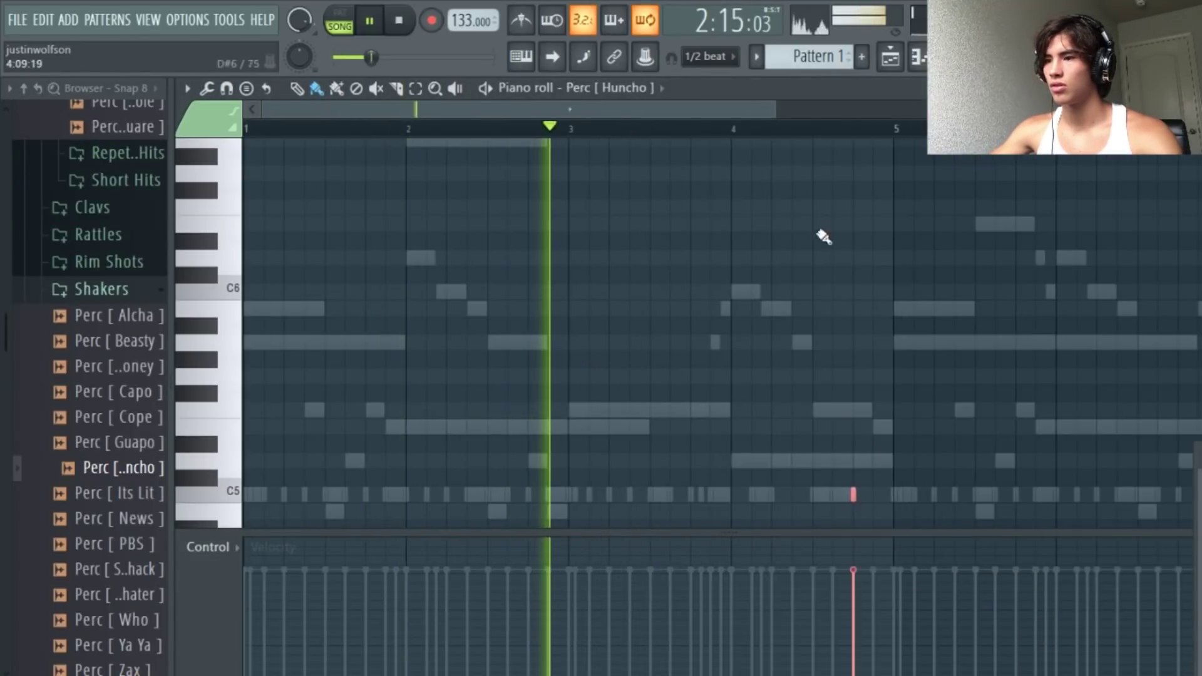
pyautogui.moveTo(774, 110); pyautogui.dragTo(1100, 330)
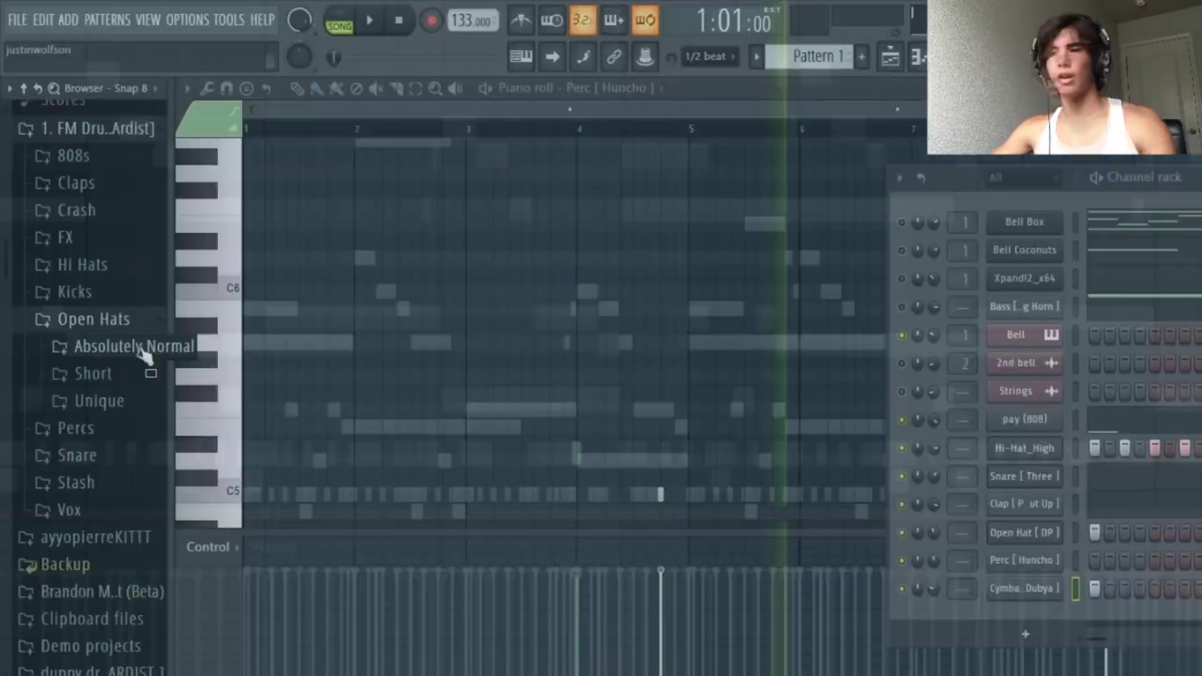
# Preview the Snare [ Chip ] sample in the drum kit's low-frequency snare folder, and collapse the Snare folder
pyautogui.click(140, 327)
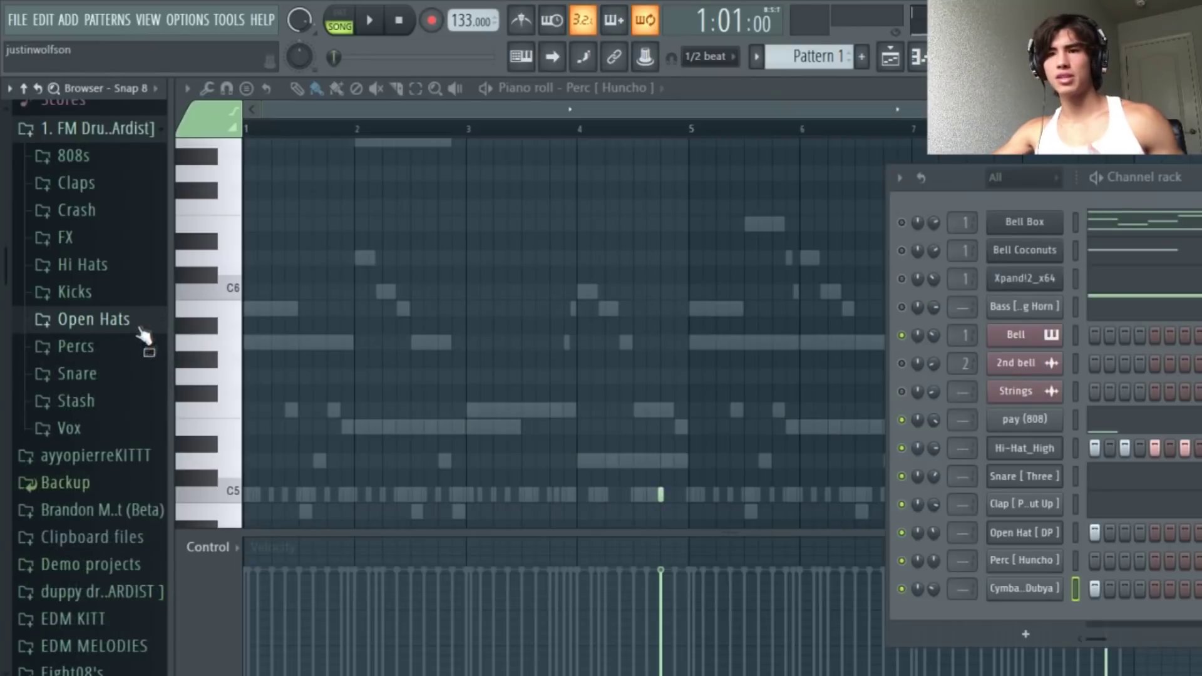
pyautogui.click(77, 373)
pyautogui.click(94, 397)
pyautogui.scroll(-2, 98, 464)
pyautogui.click(132, 519)
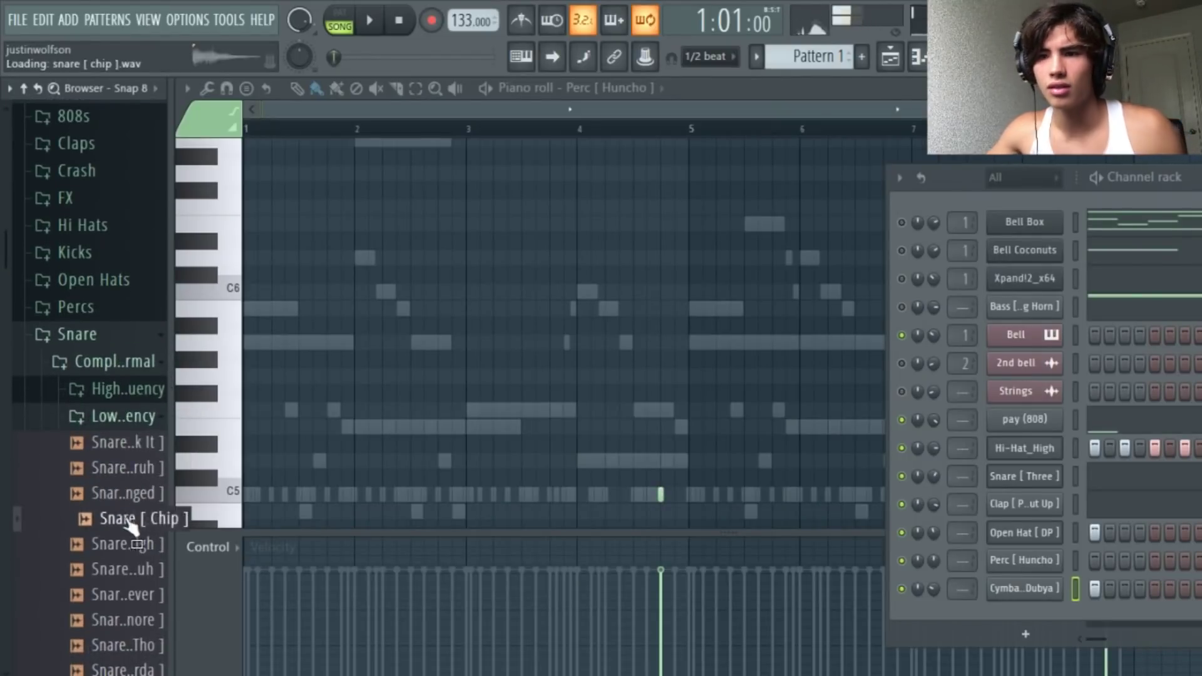
pyautogui.click(112, 342)
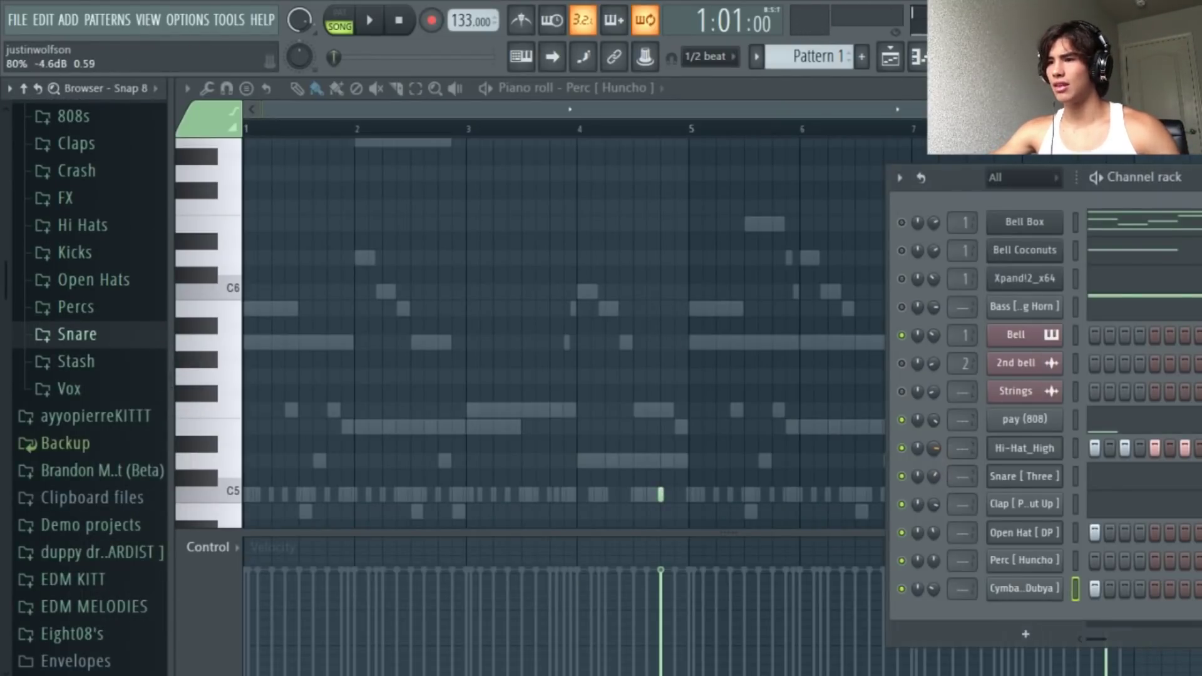